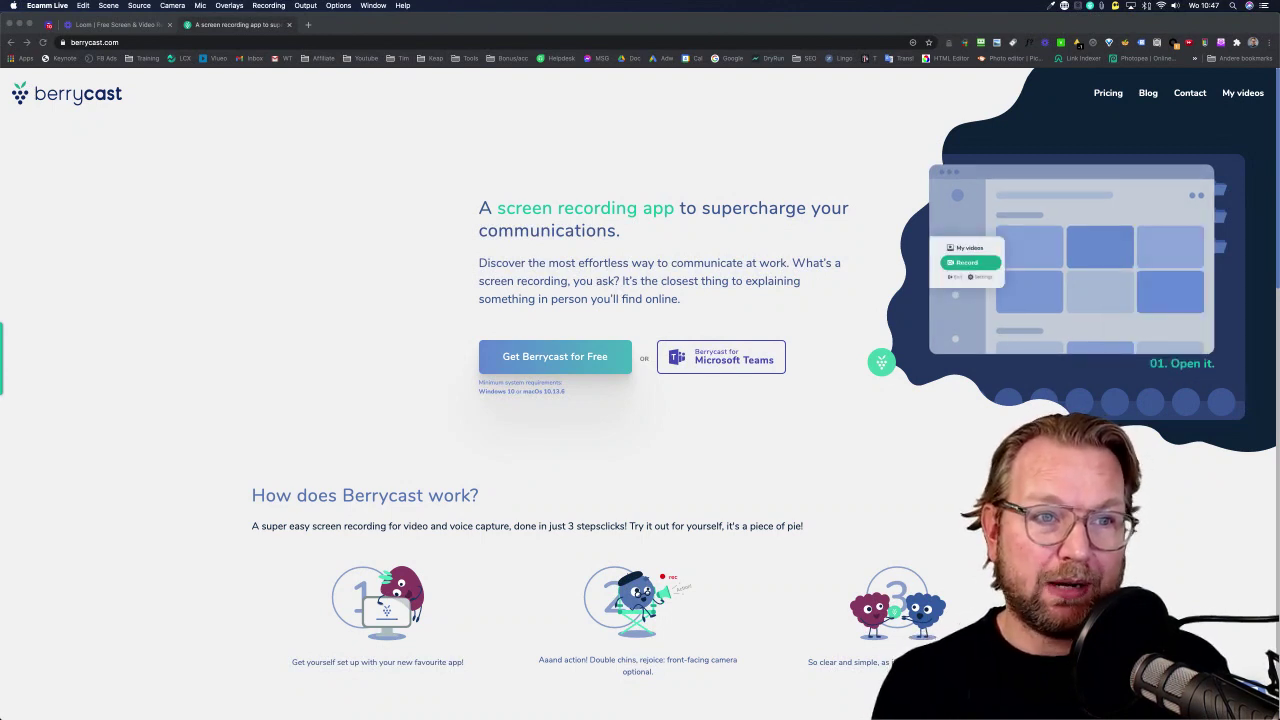
Switch from the Berrycast homepage to the Loom workspace's Plan & Billing settings tab in Chrome.
click(243, 25)
click(153, 25)
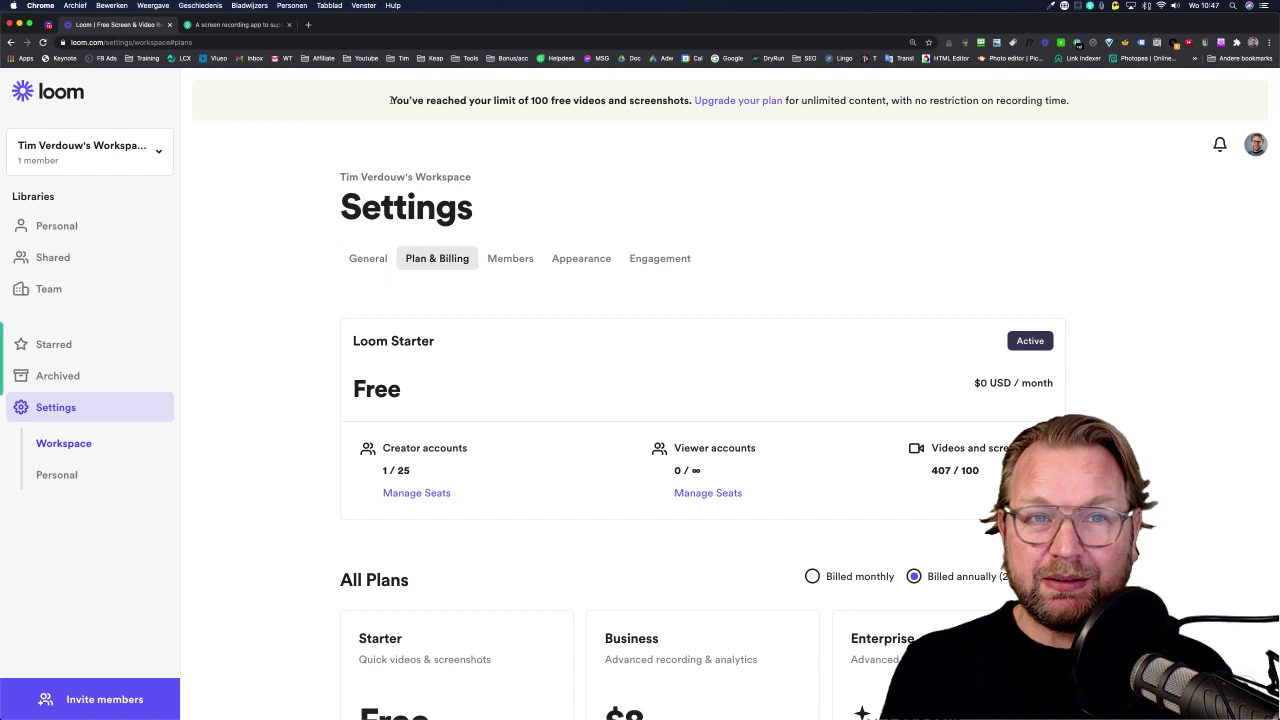
Highlight Loom's notice about the 100 free videos and screenshots limit, then clear the highlight.
drag(391, 100, 657, 100)
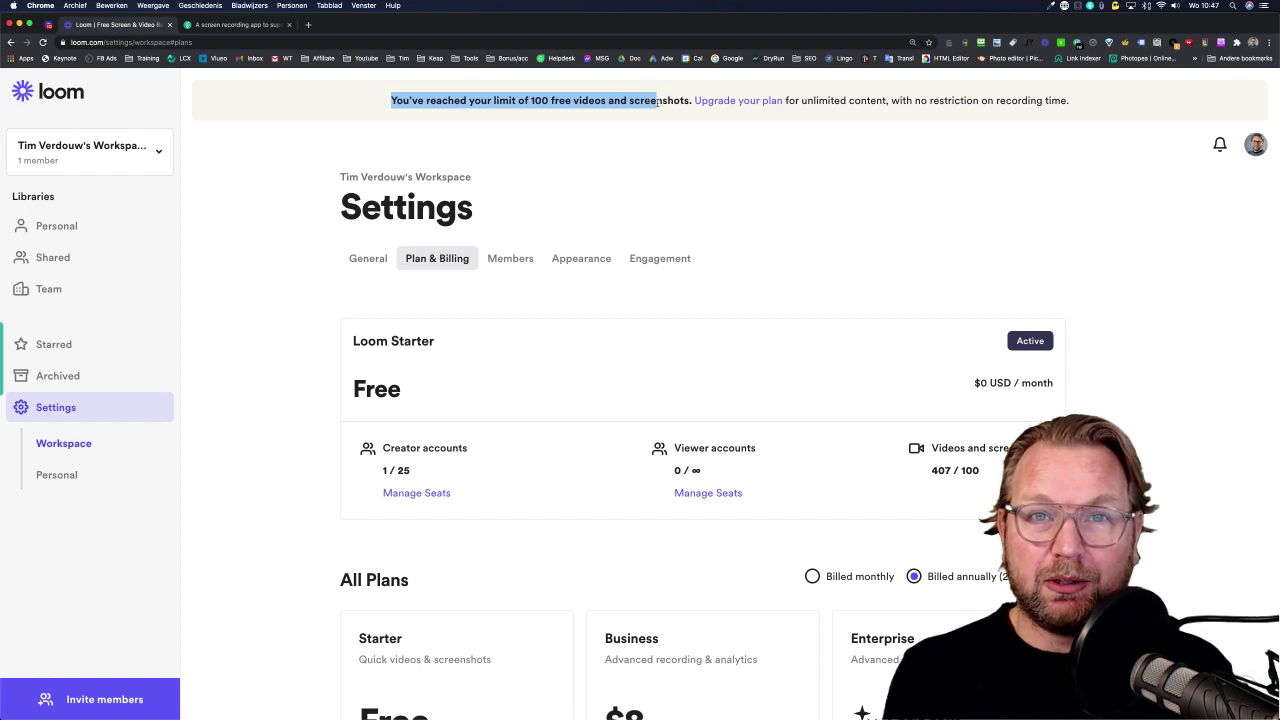
click(660, 153)
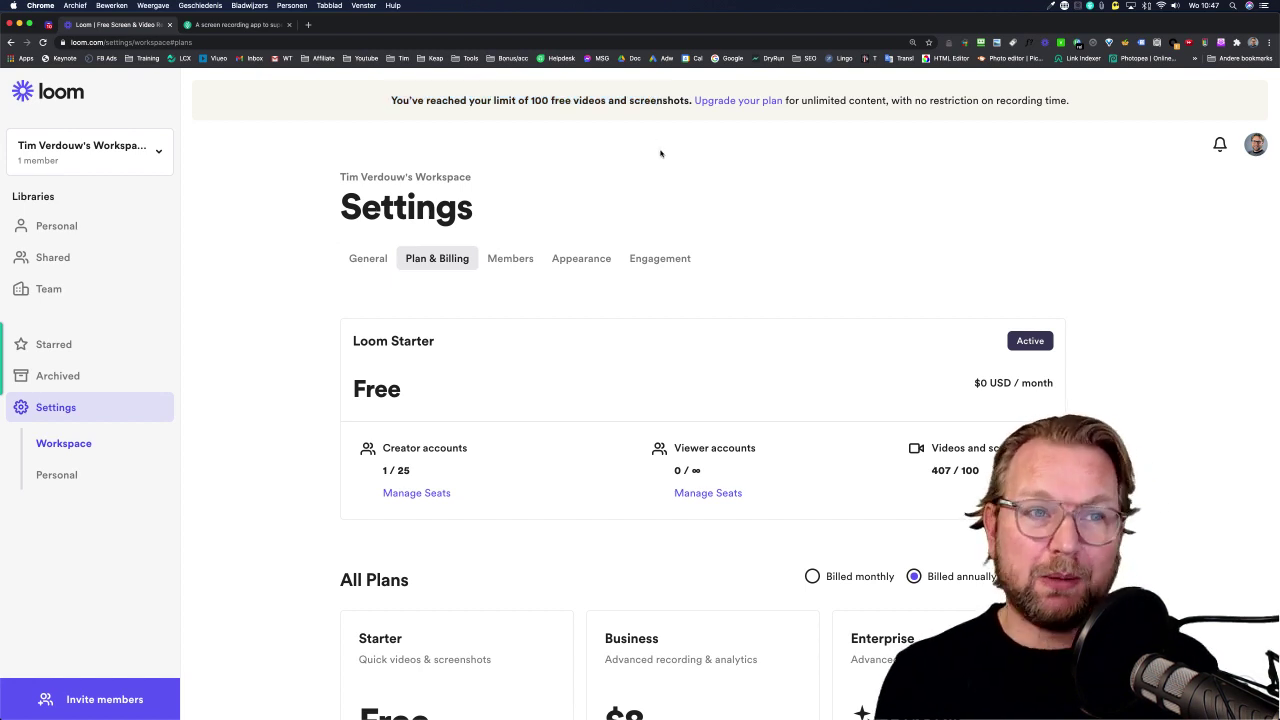
click(258, 27)
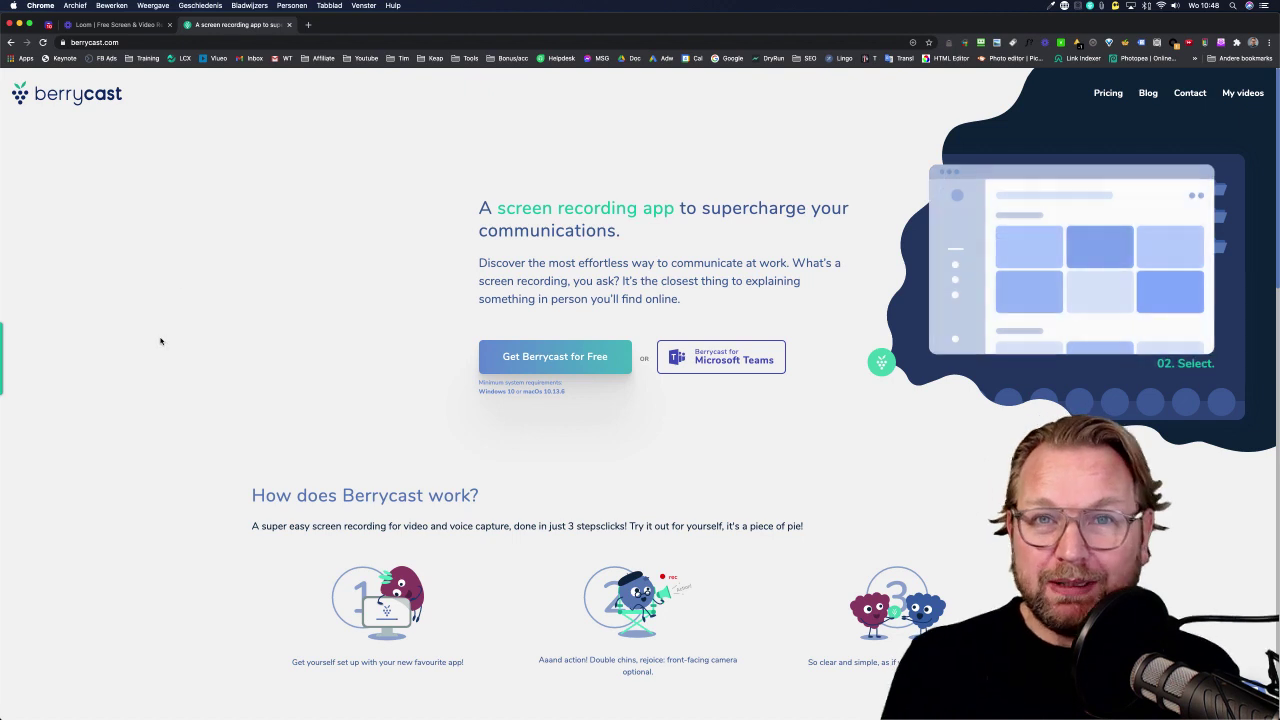
mouse_move(6, 365)
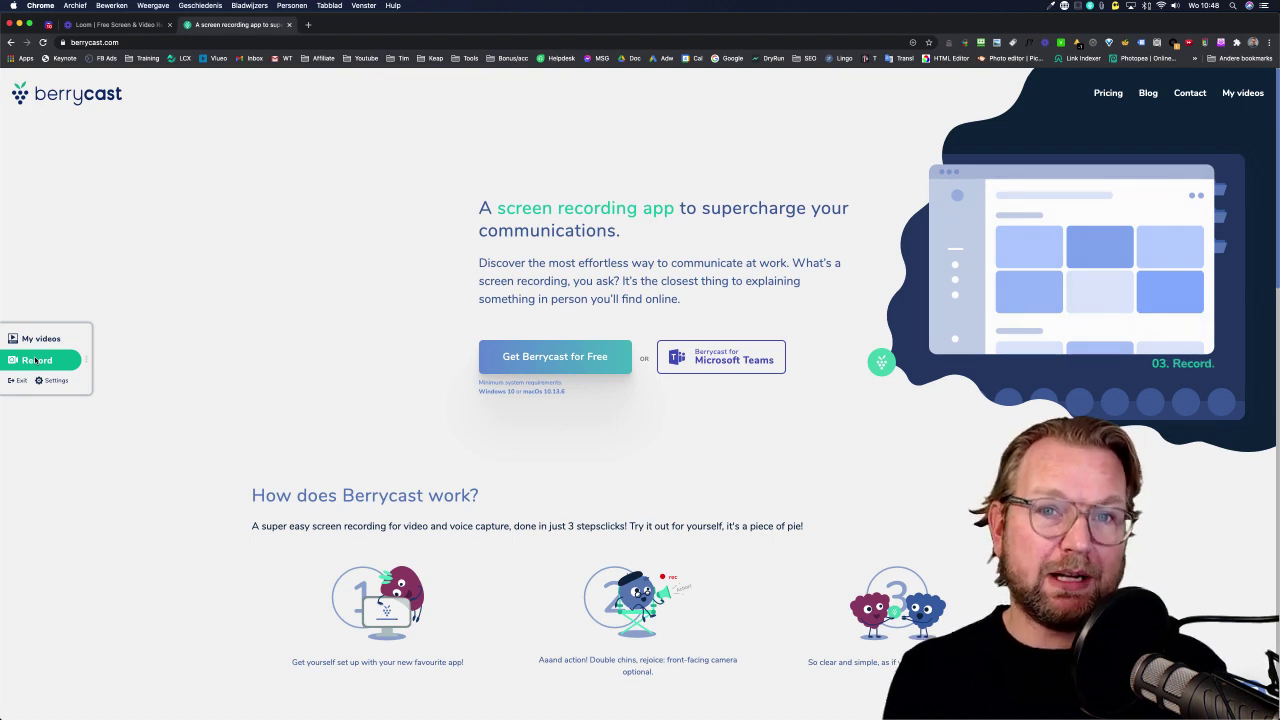
click(35, 360)
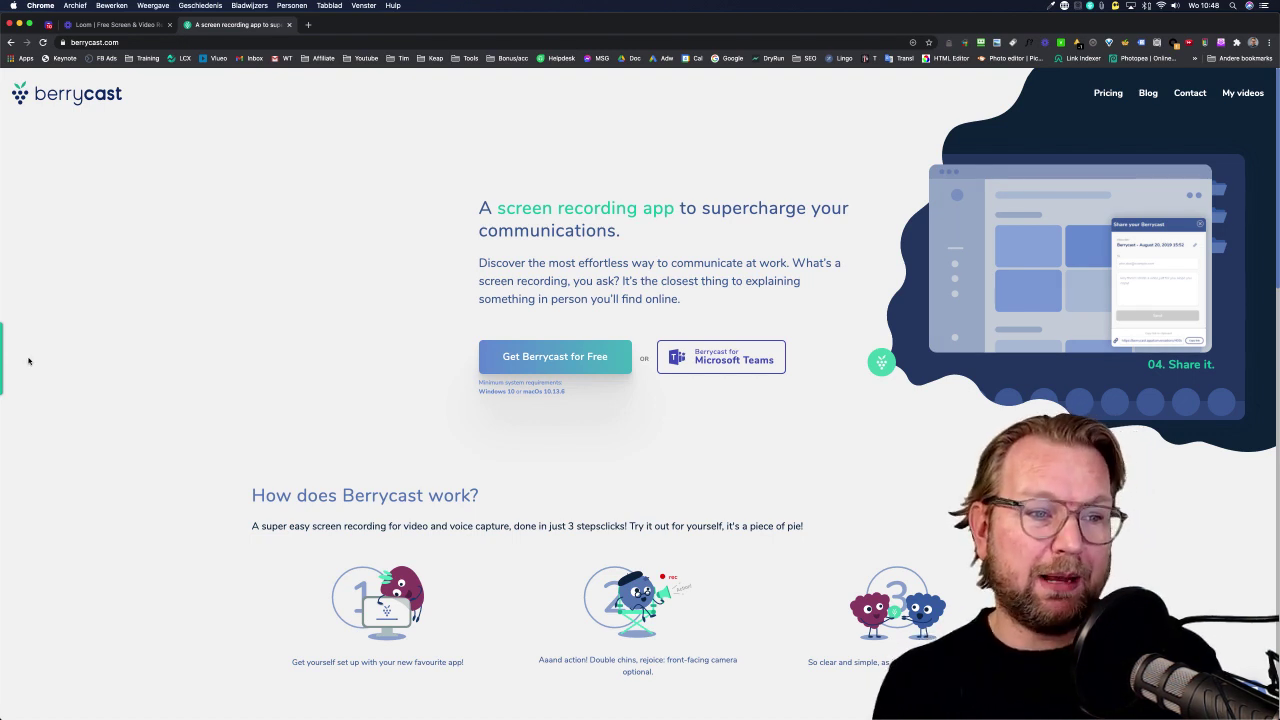
mouse_move(4, 360)
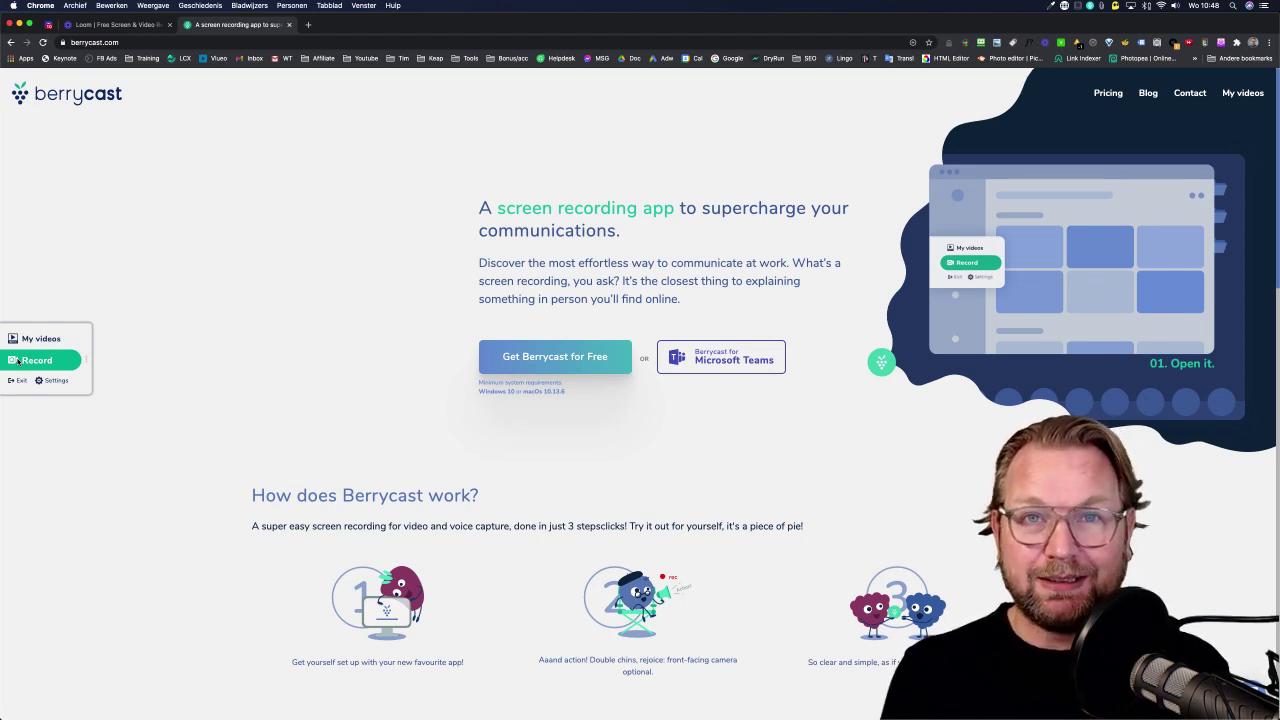
click(18, 361)
mouse_move(4, 362)
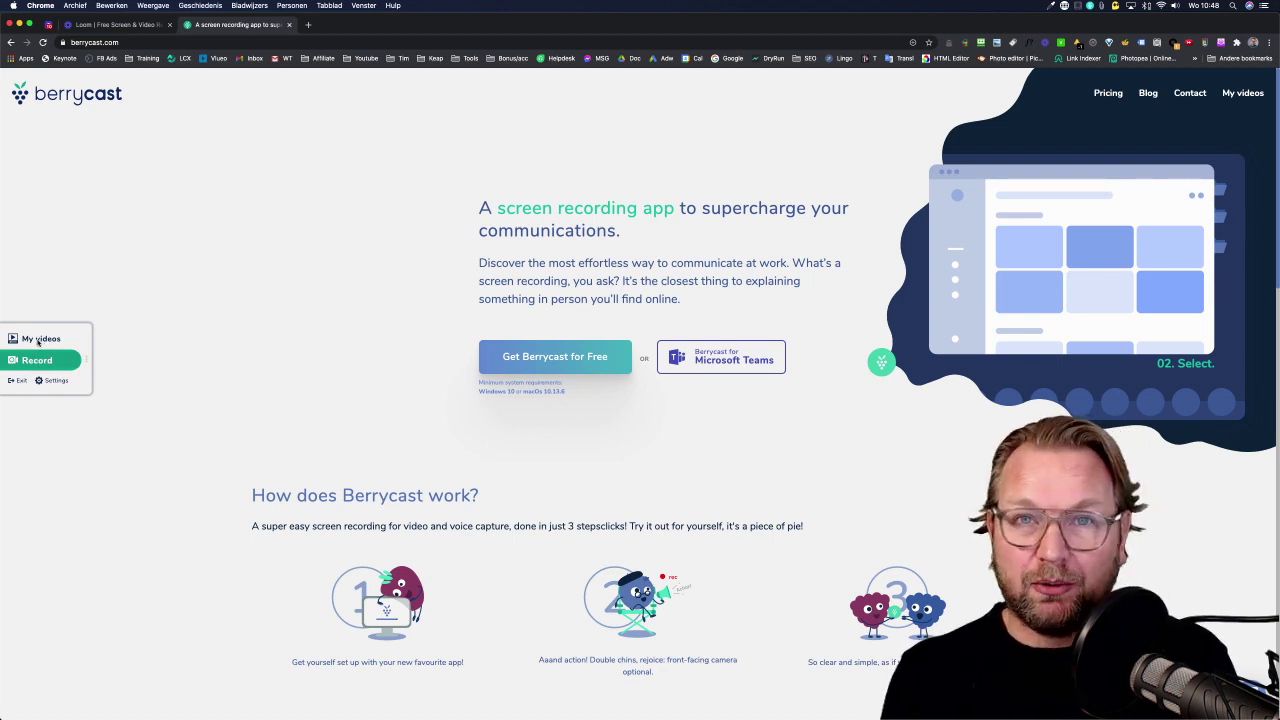
click(38, 341)
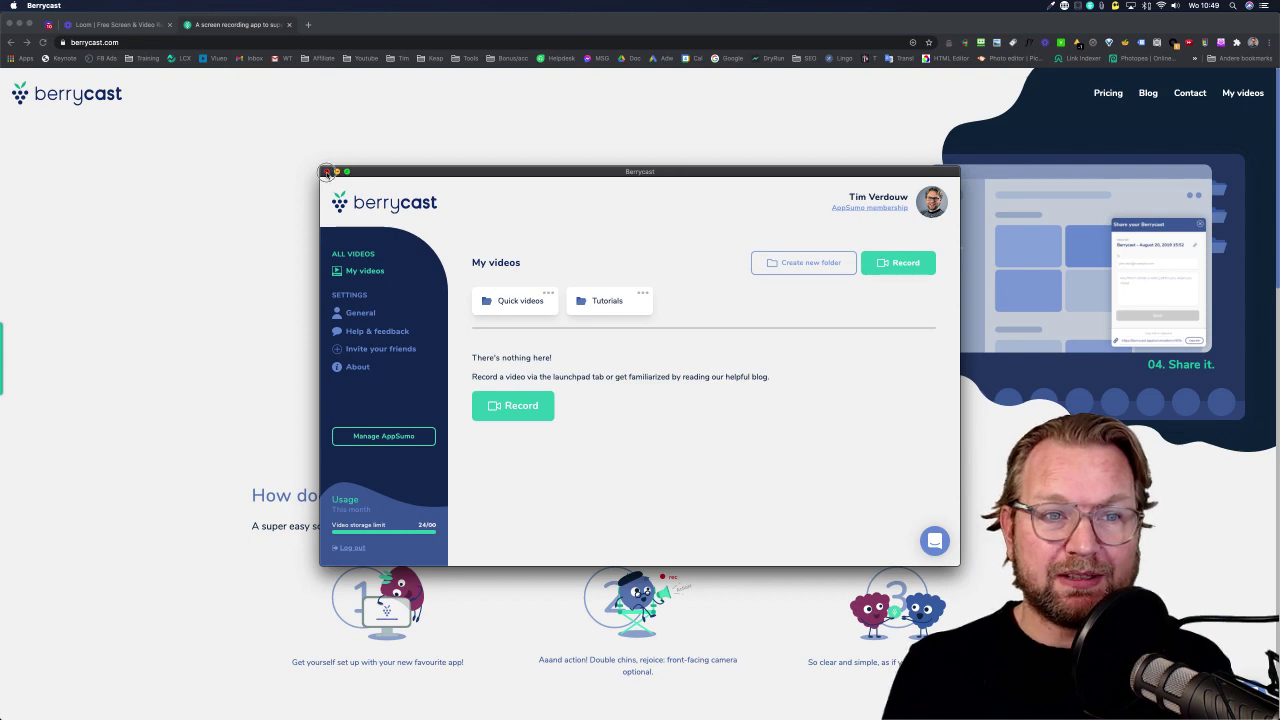
click(326, 172)
mouse_move(3, 360)
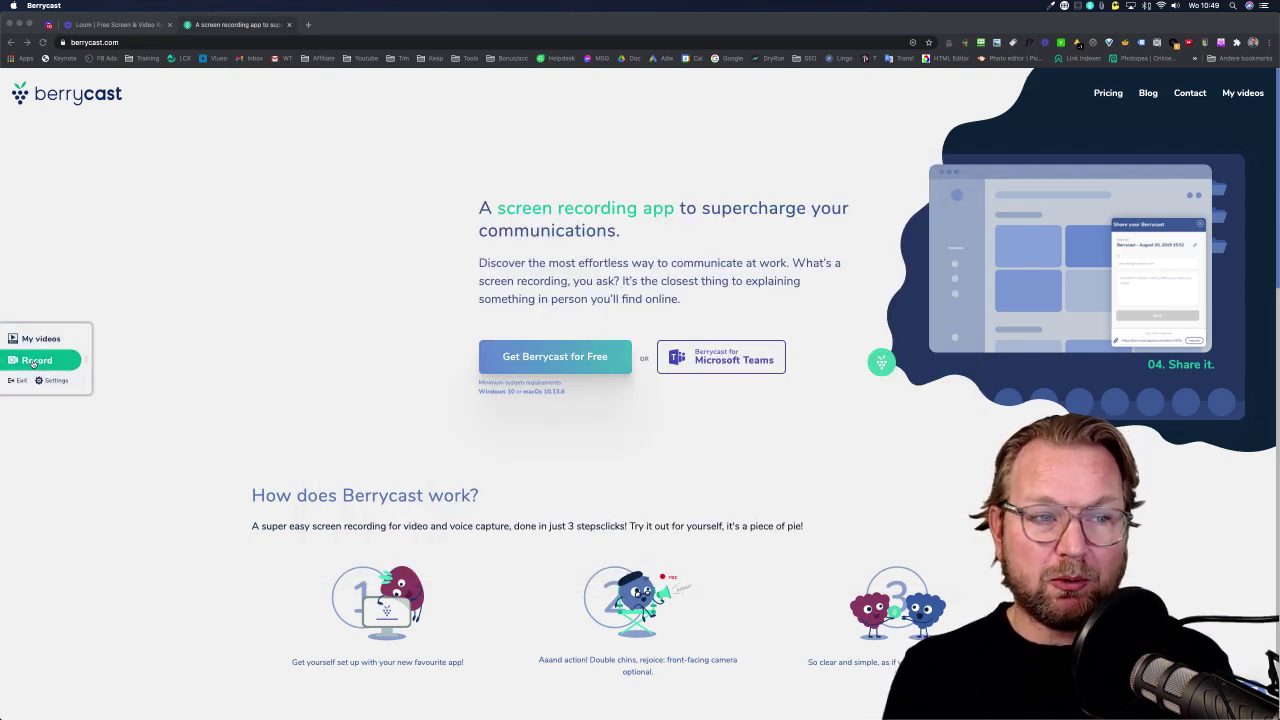
Start a new Berrycast recording and mark a capture area over the homepage hero section.
click(33, 362)
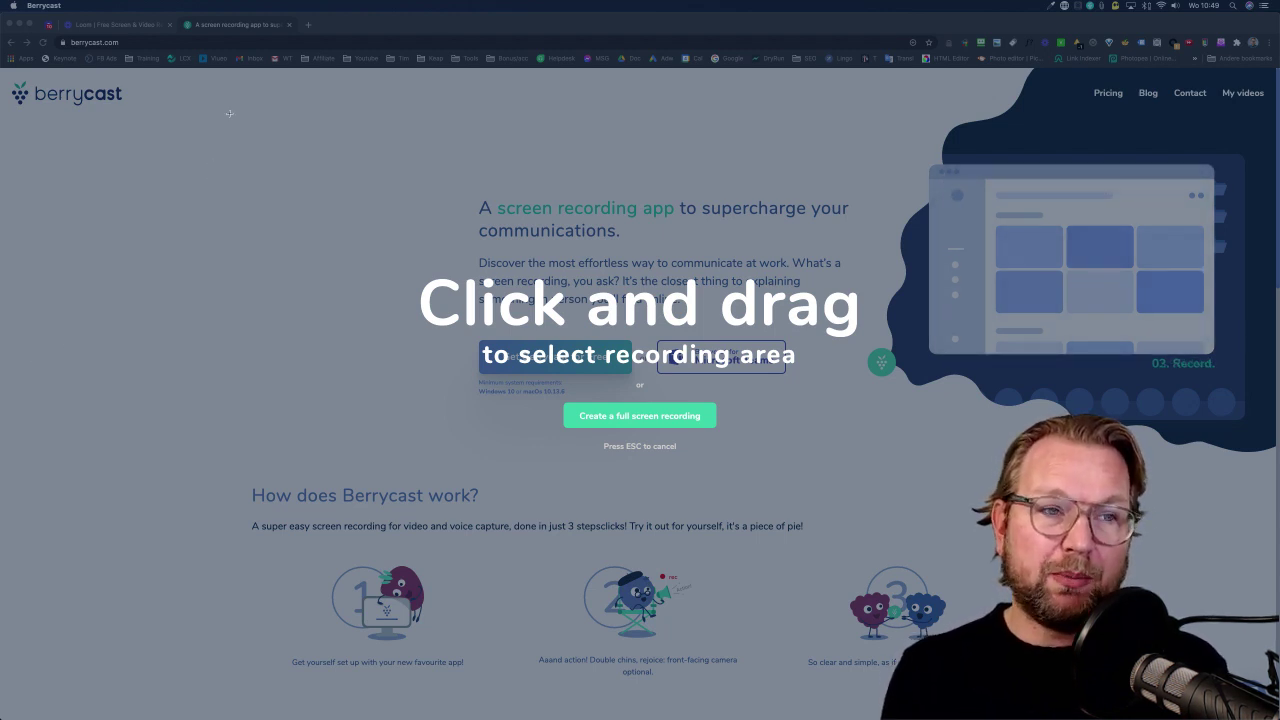
drag(302, 150, 965, 519)
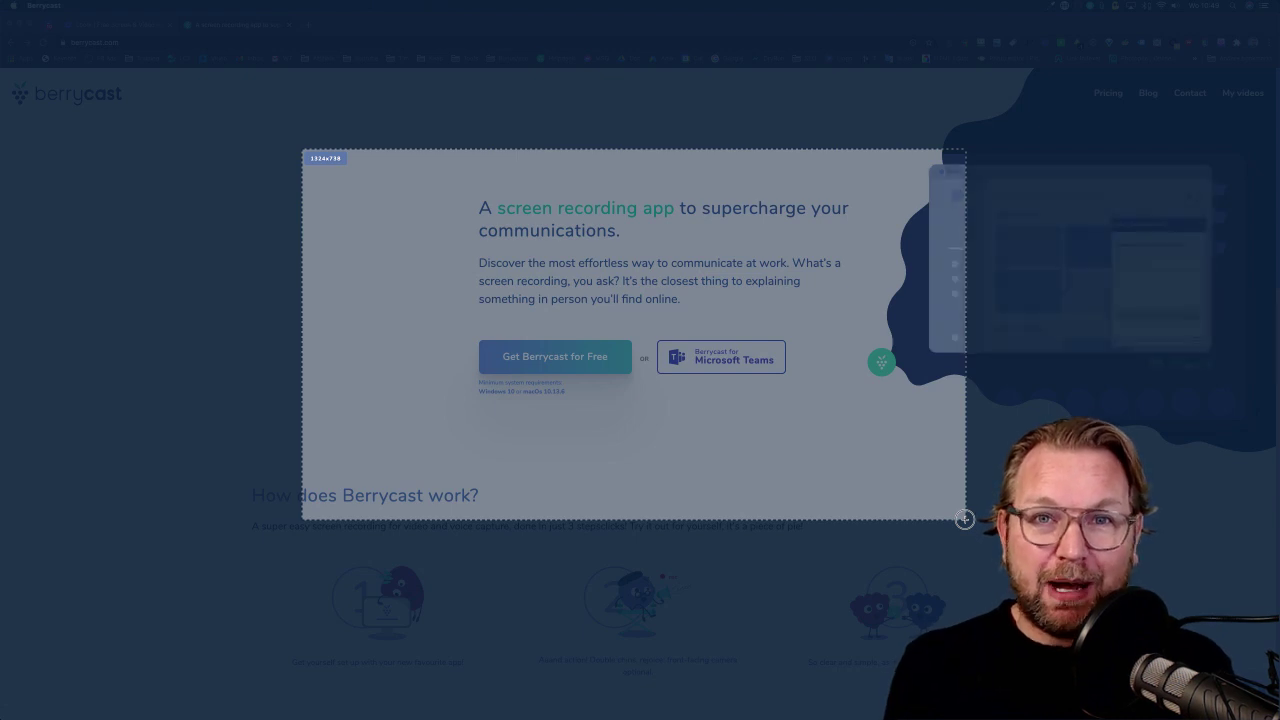
Confirm the marked homepage region so the recording starts.
click(964, 519)
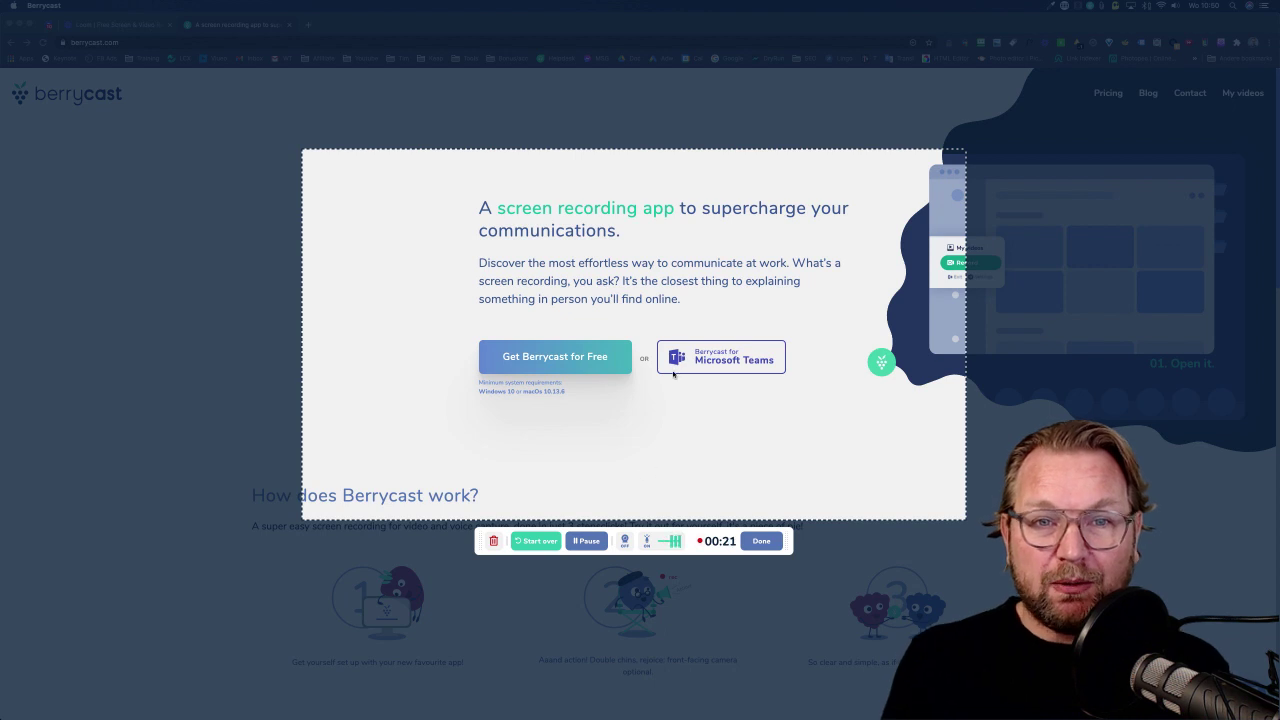
Turn on the webcam bubble, enlarge it to fill the area, shrink it, then enlarge it again.
click(625, 541)
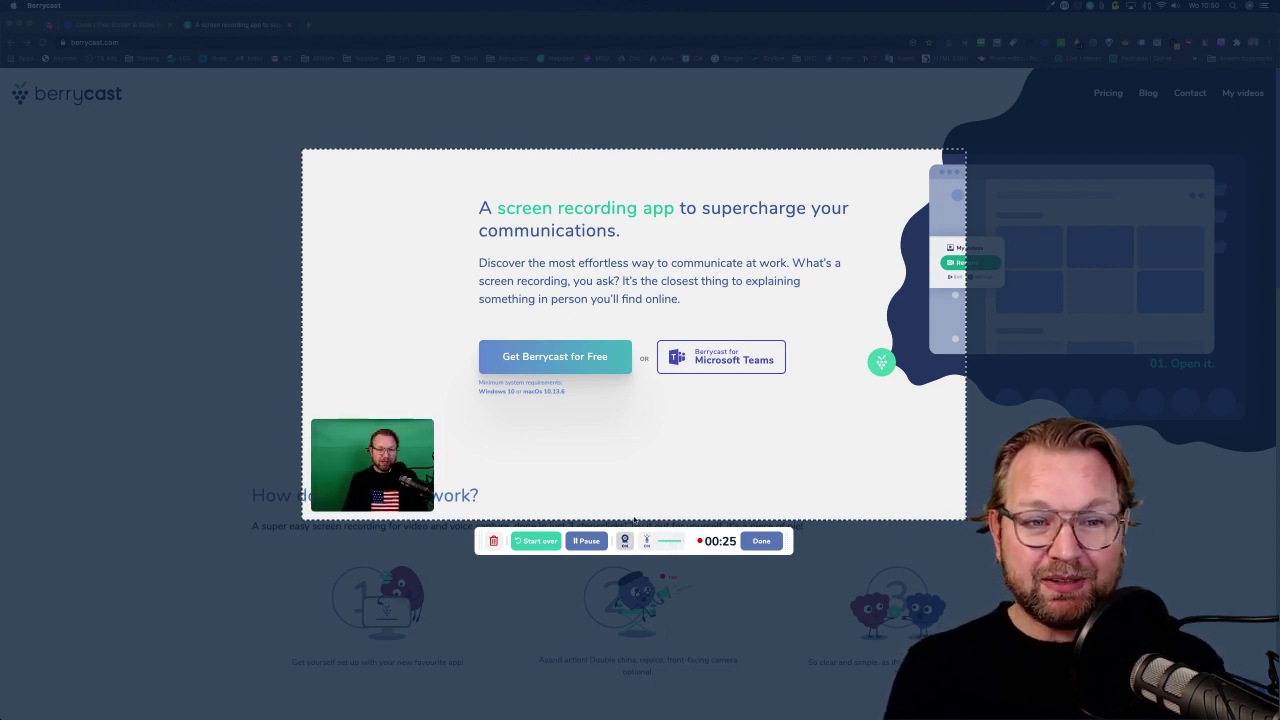
click(410, 430)
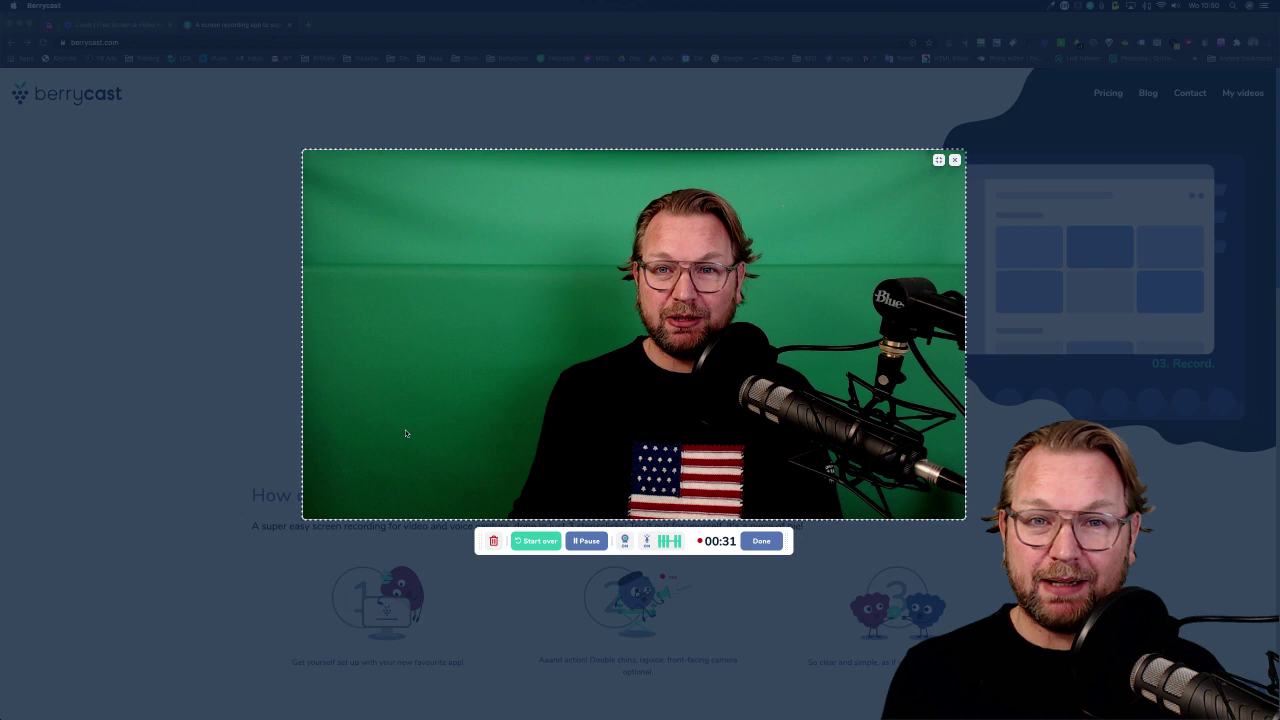
click(937, 160)
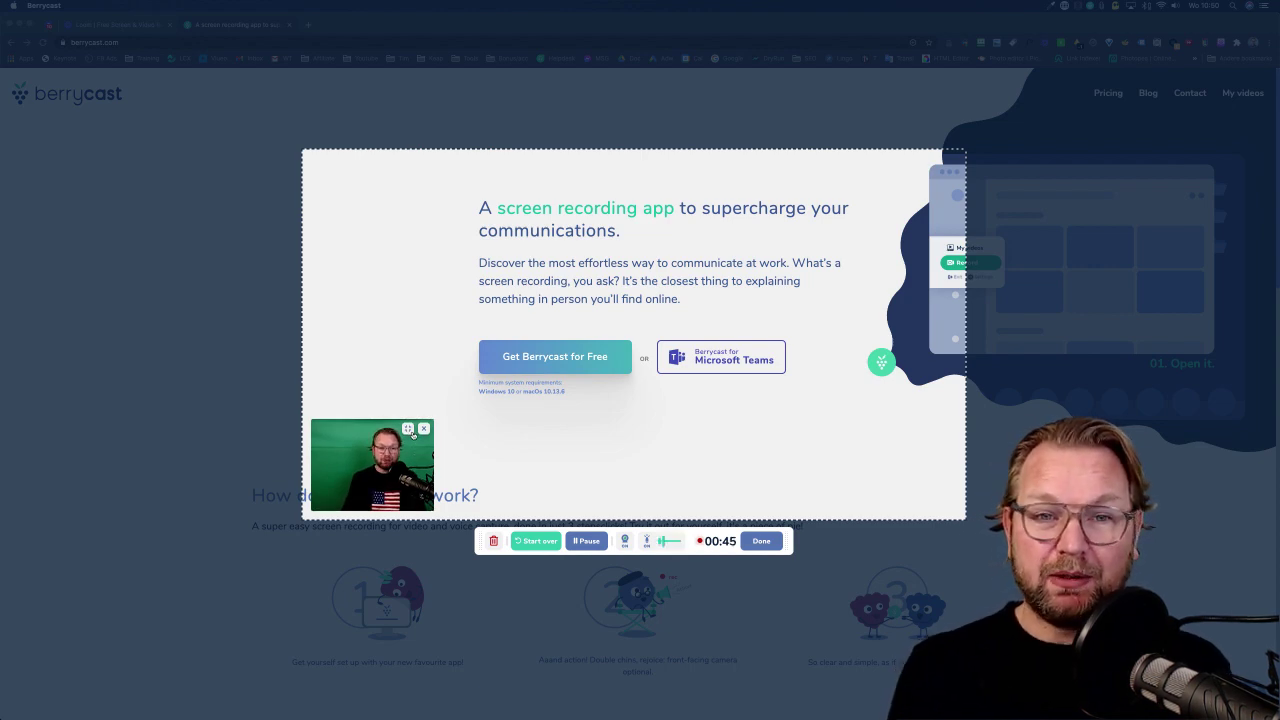
click(408, 429)
Shrink and remove the webcam, toggle the microphone off and back on, then pause and resume recording.
click(937, 160)
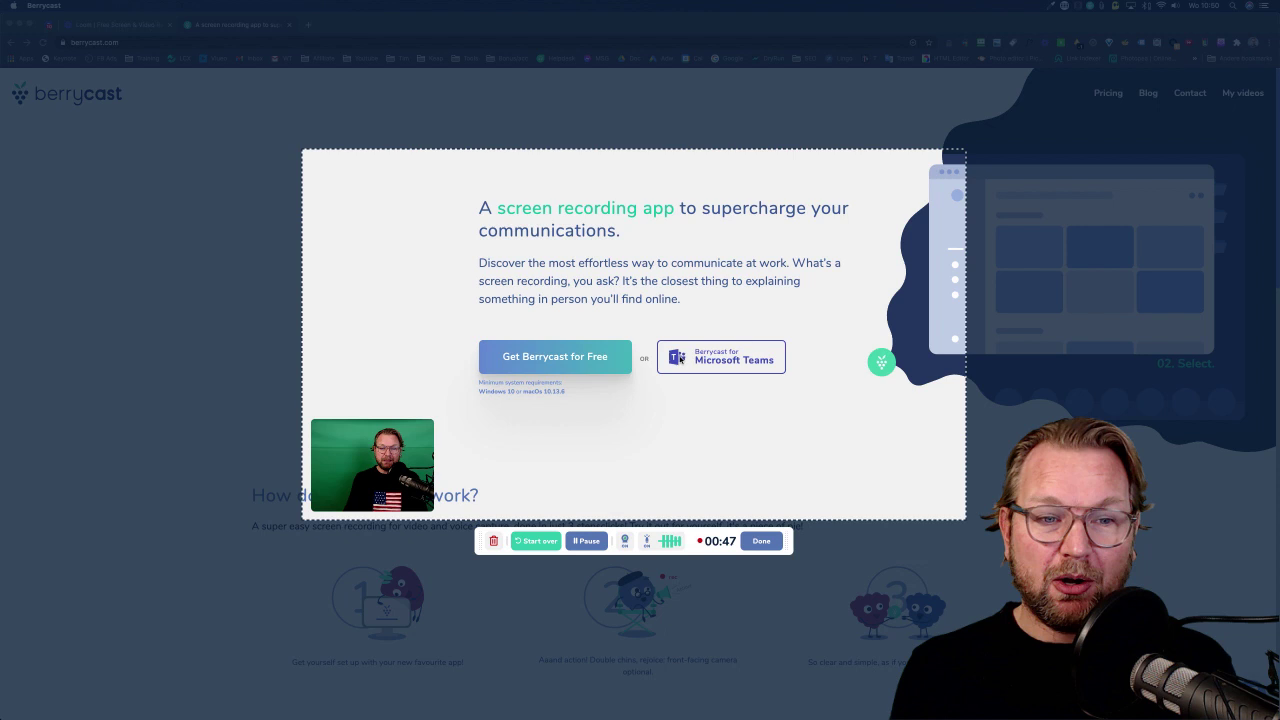
click(624, 540)
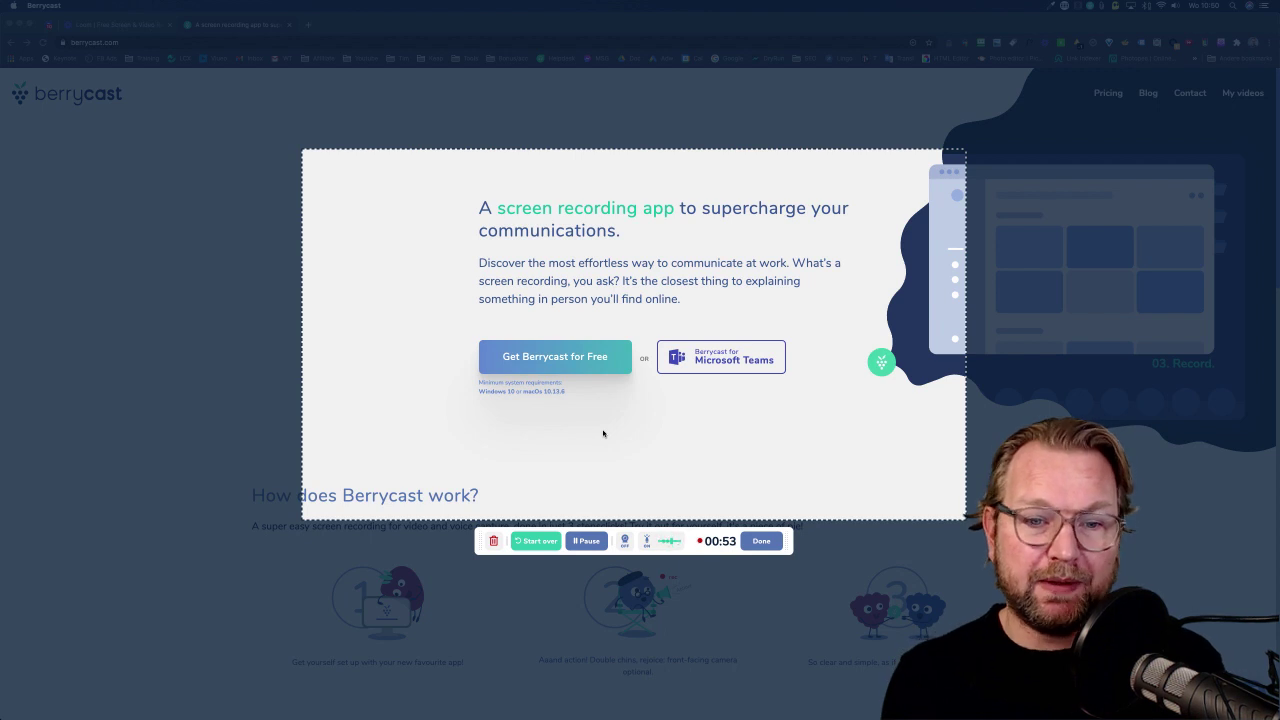
click(646, 542)
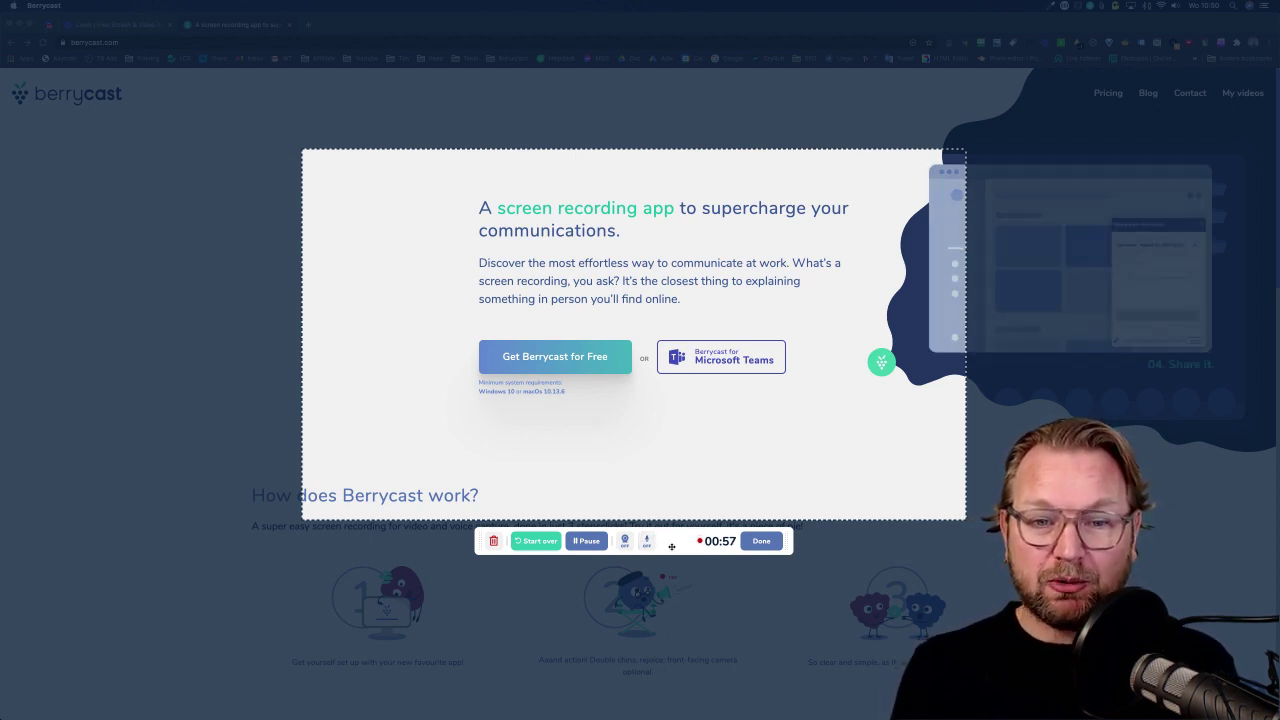
click(646, 541)
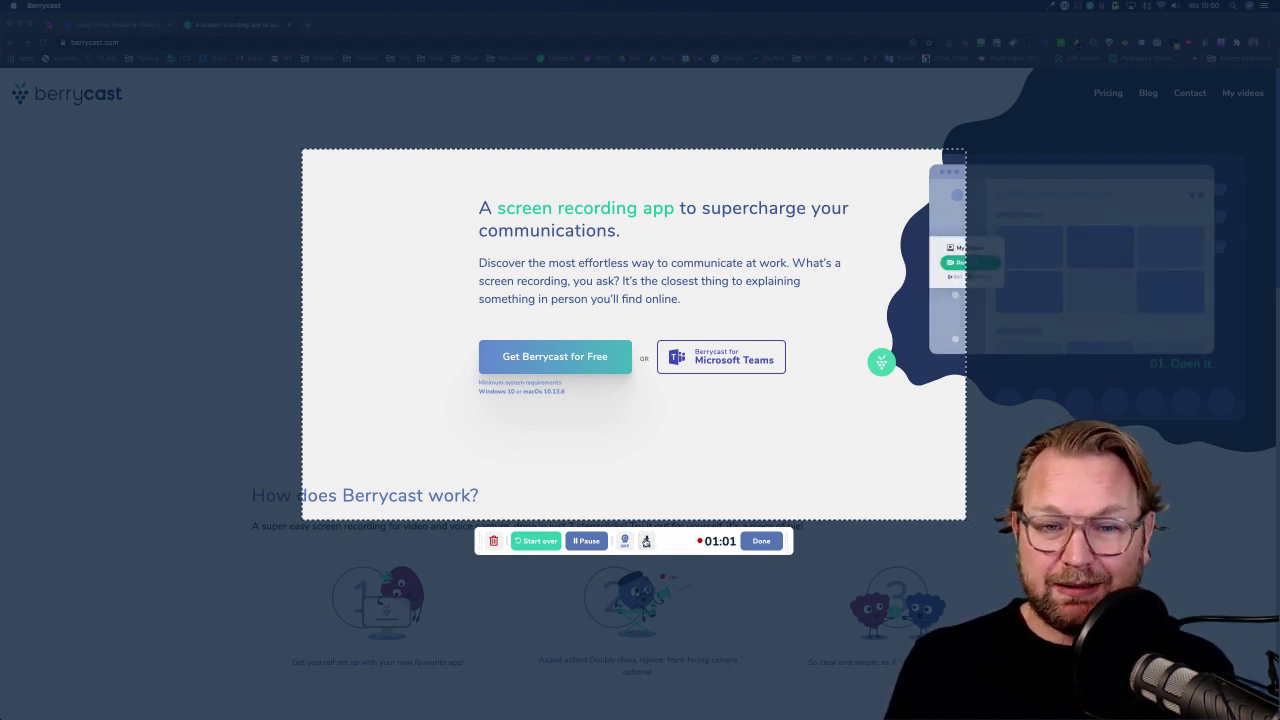
click(646, 541)
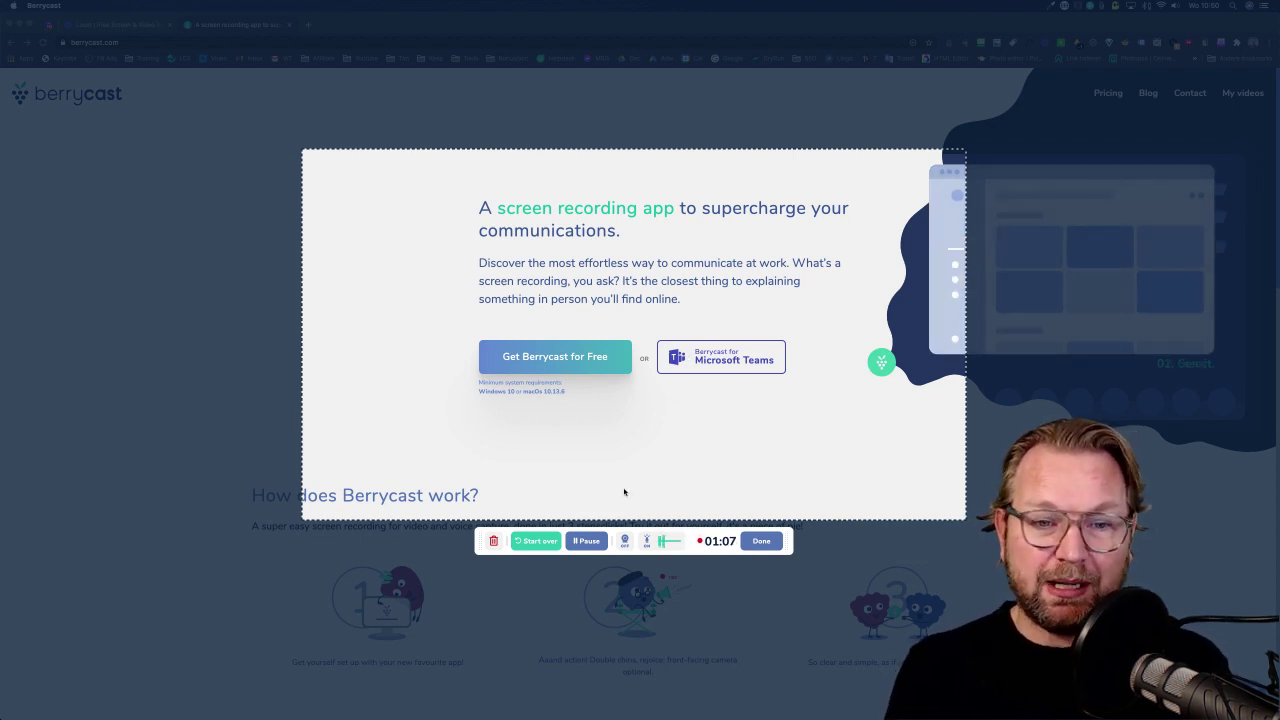
click(585, 539)
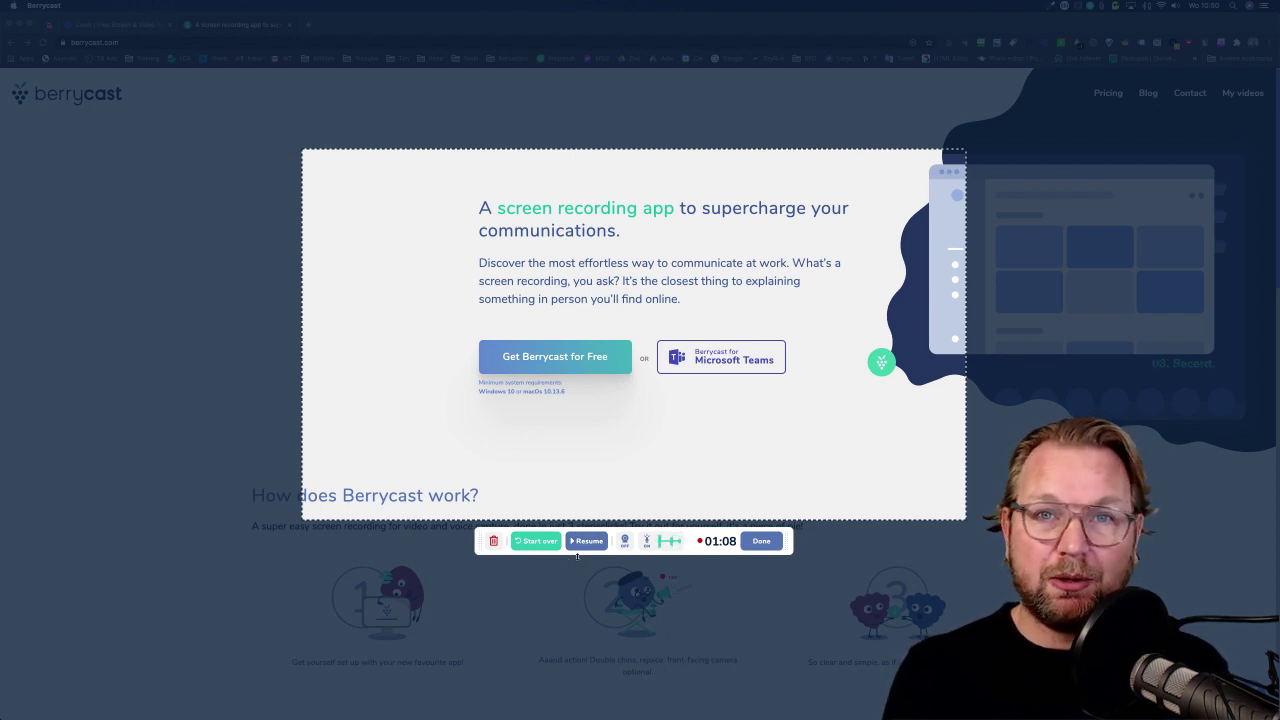
click(585, 541)
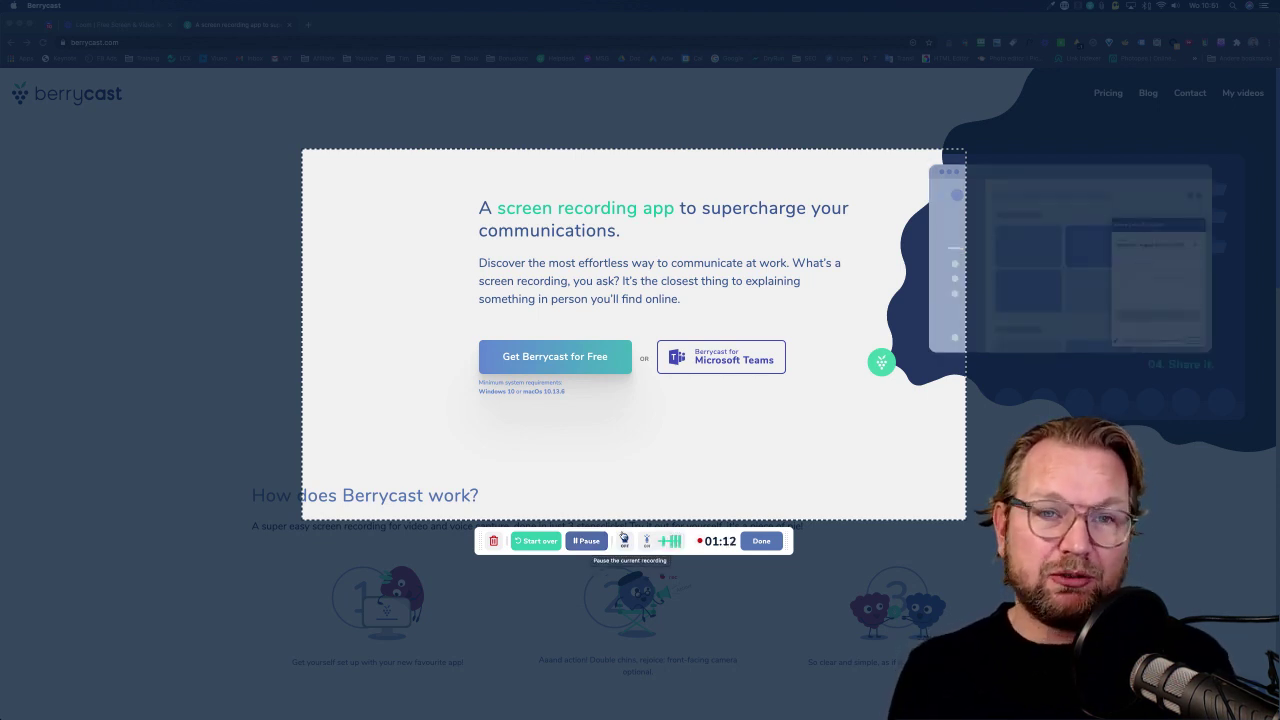
Finish the recording, retitle it 'Demo video', and add the recipient's e-mail address in To.
click(762, 541)
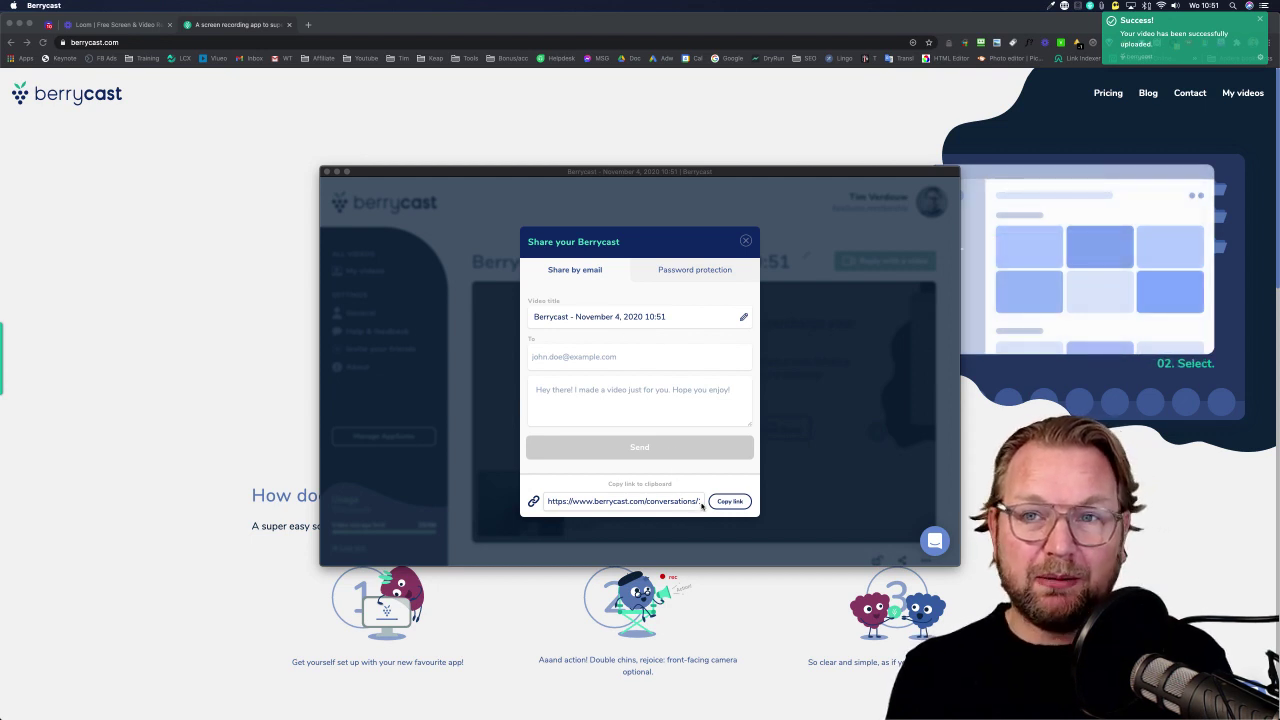
click(607, 317)
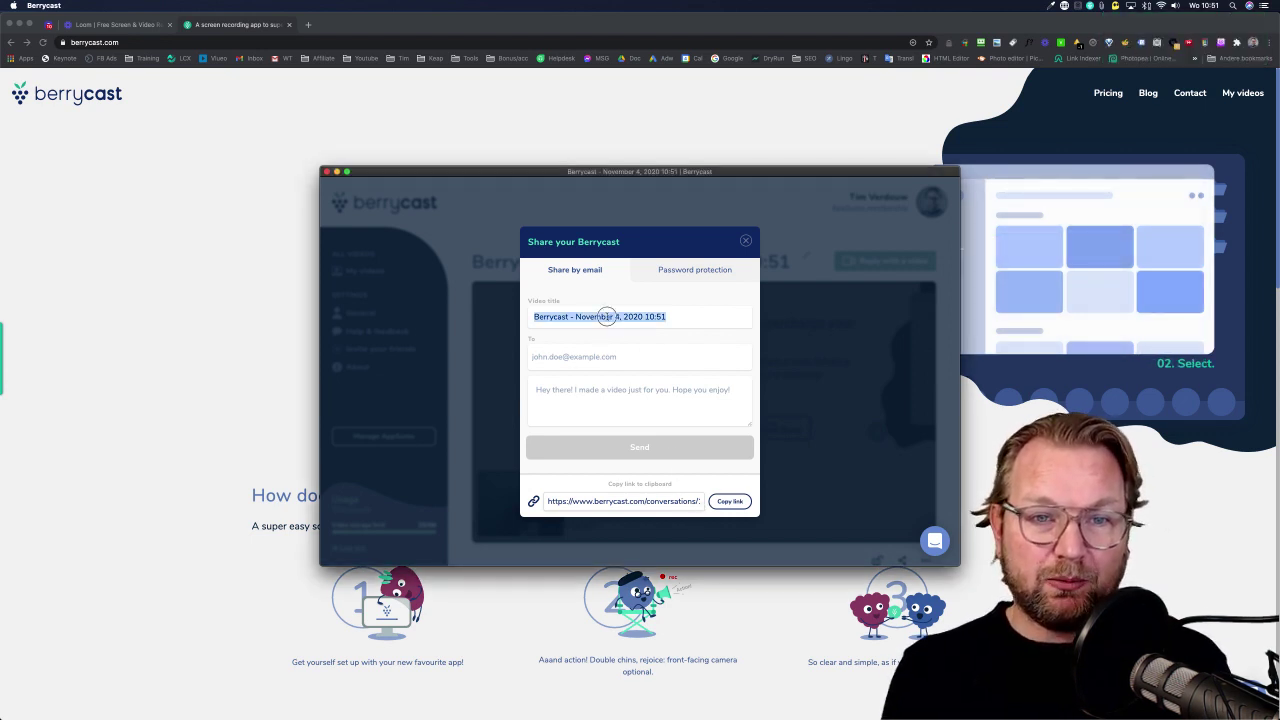
text(Demo video)
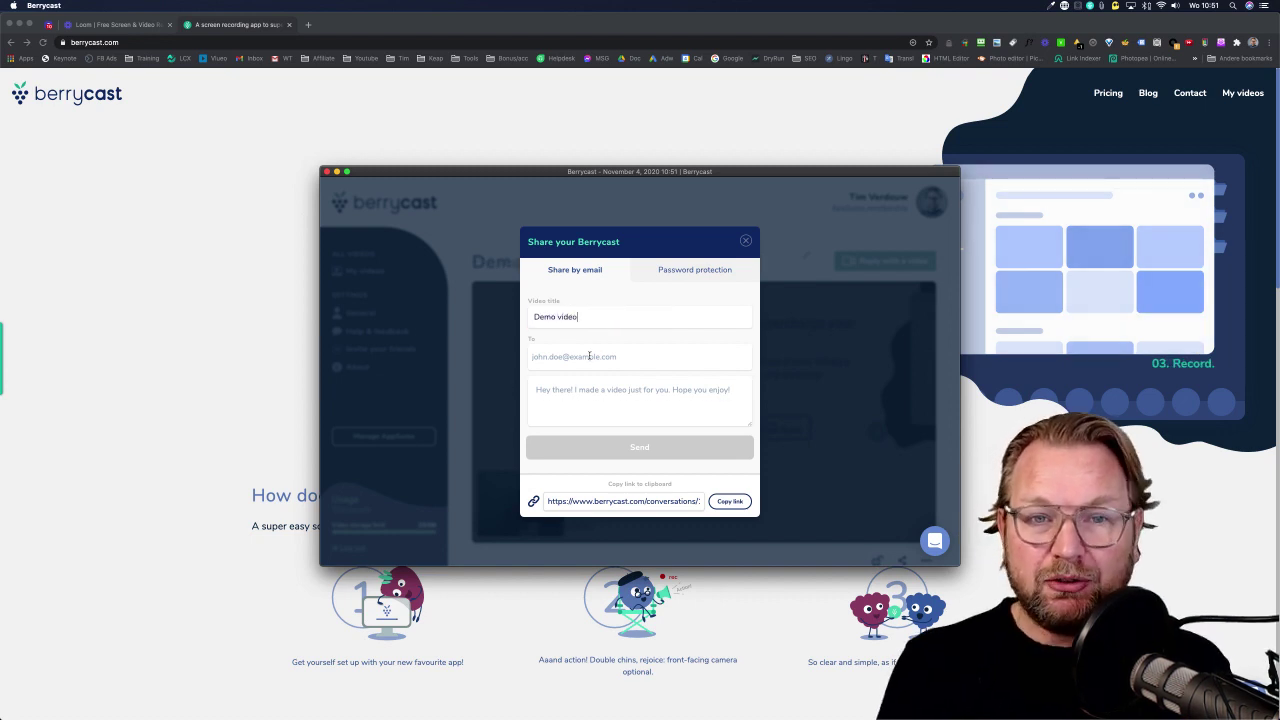
click(589, 356)
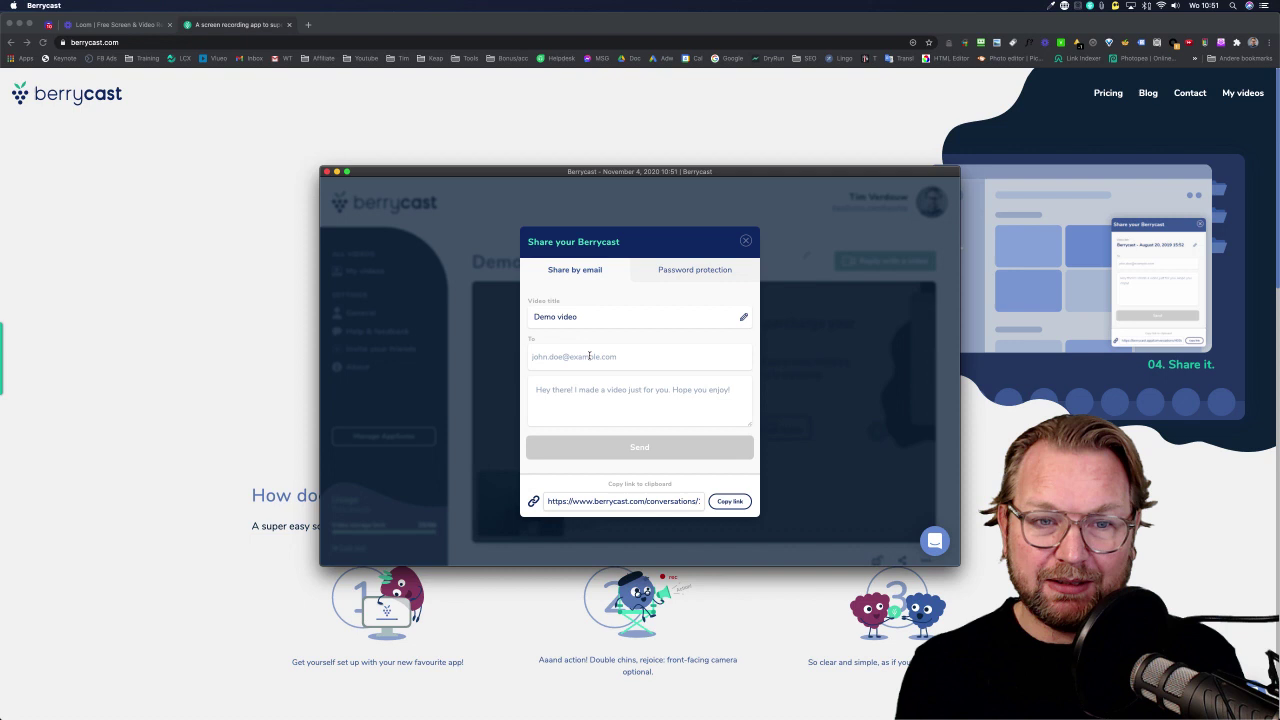
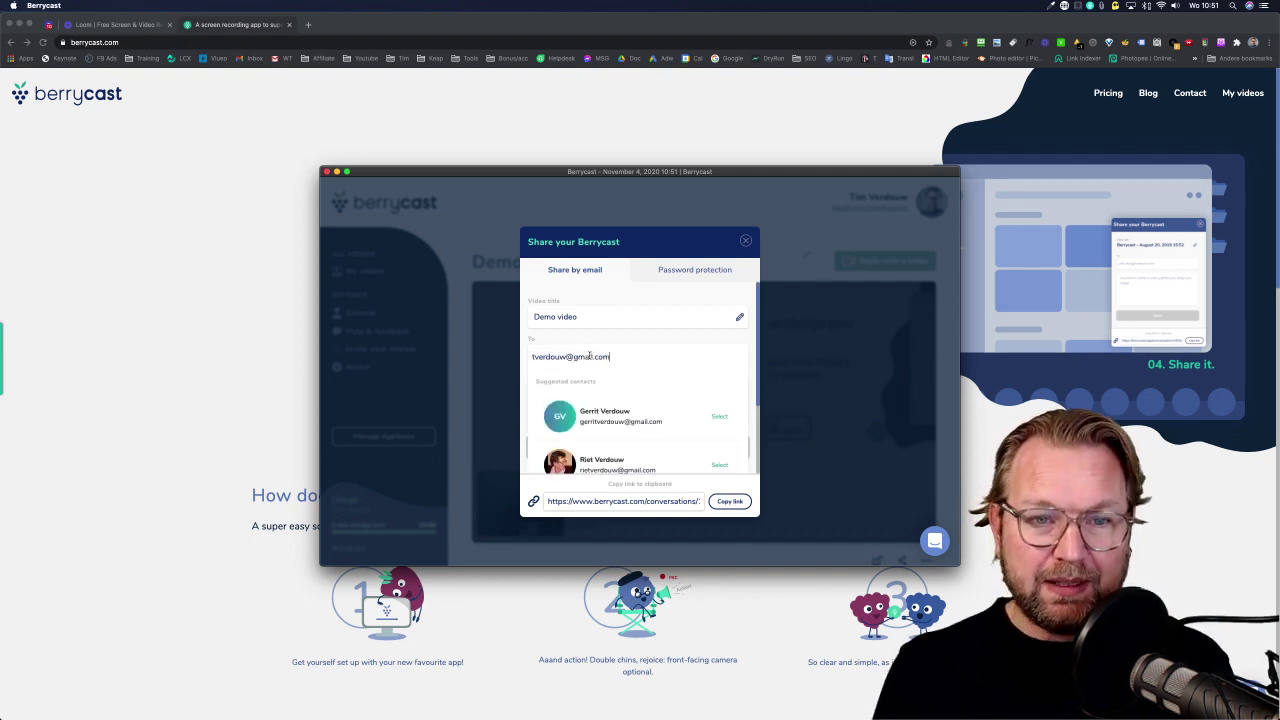
key(Return)
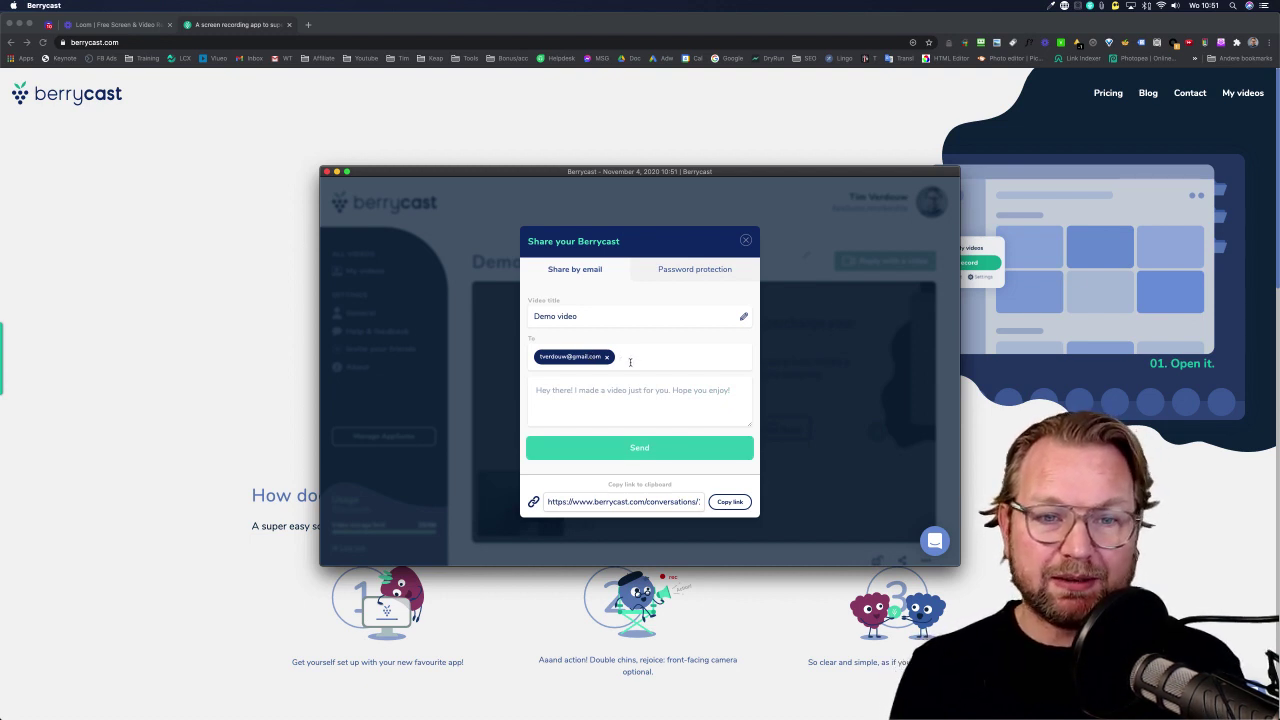
Add the message 'Hey check out my video' and copy the share link.
text(Hey check out my video)
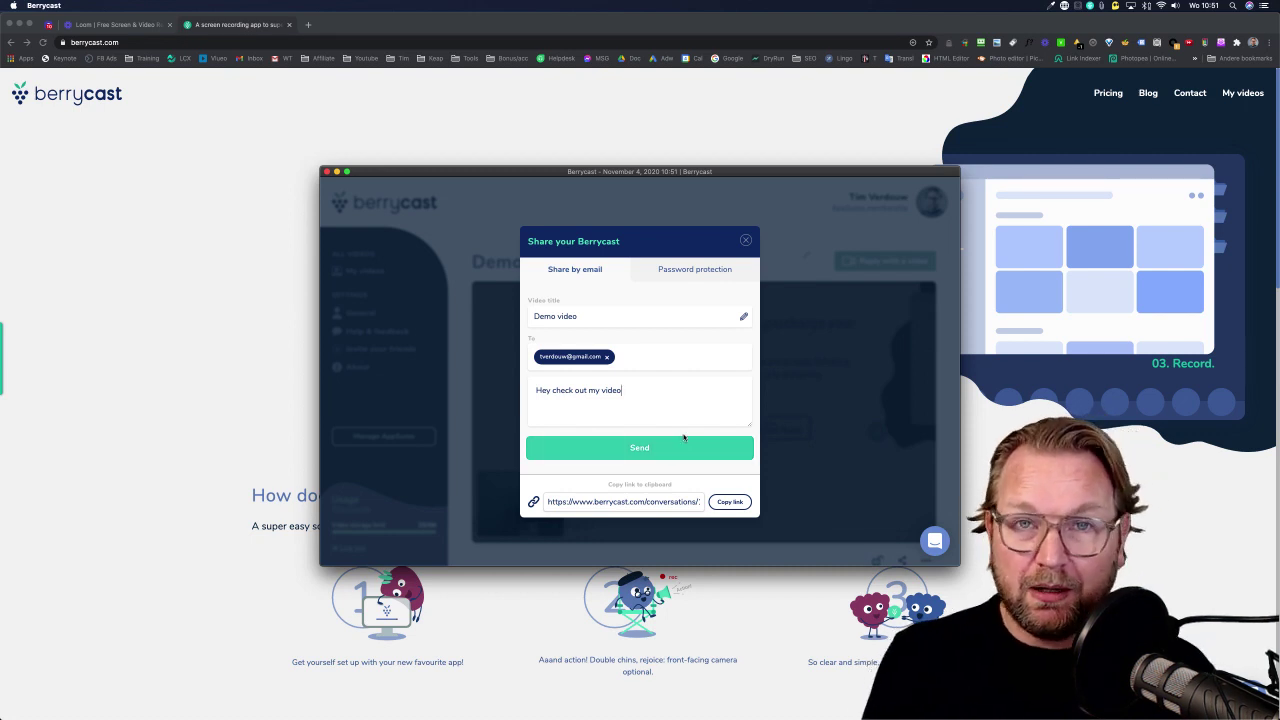
click(723, 503)
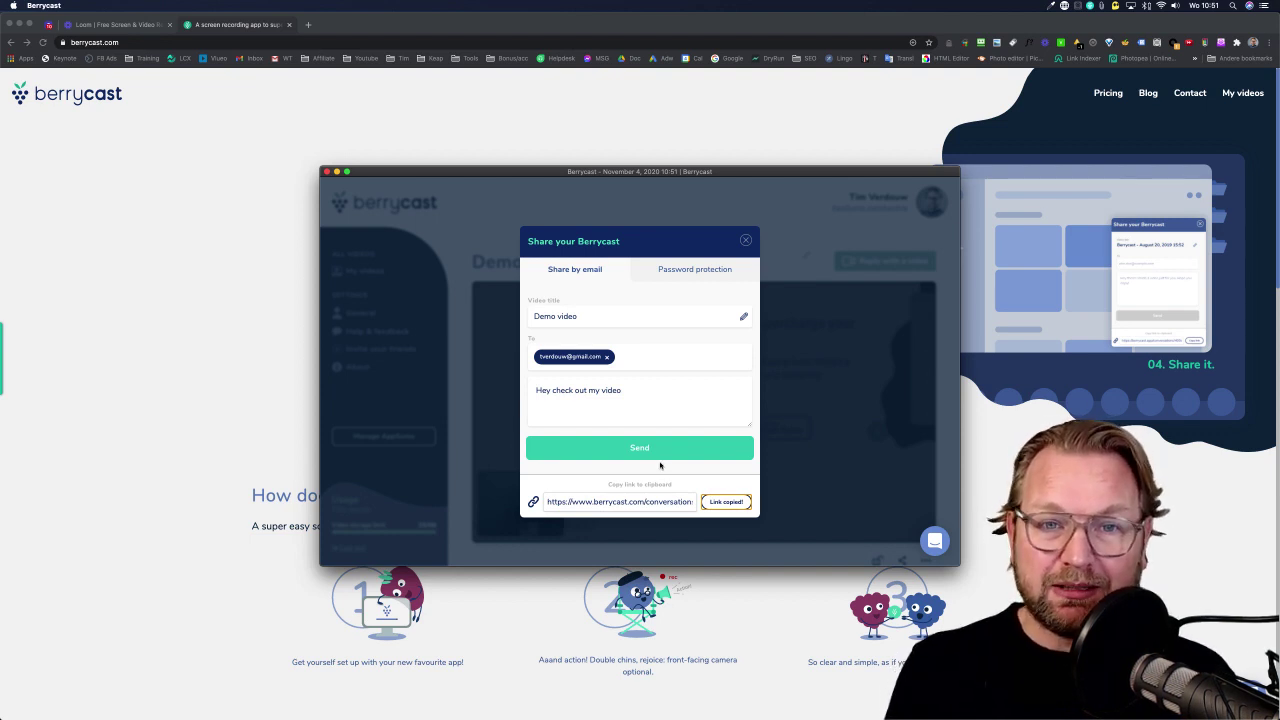
Set a password on the shared Demo video under Password protection.
click(679, 270)
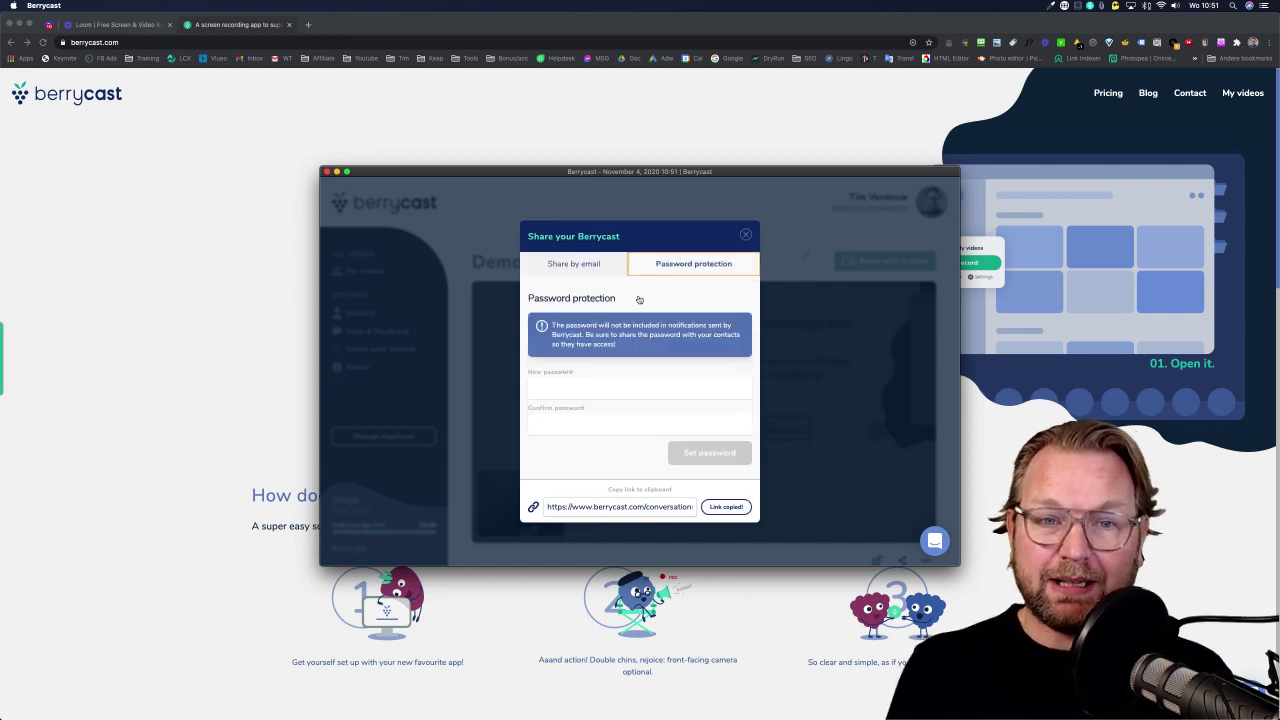
click(564, 388)
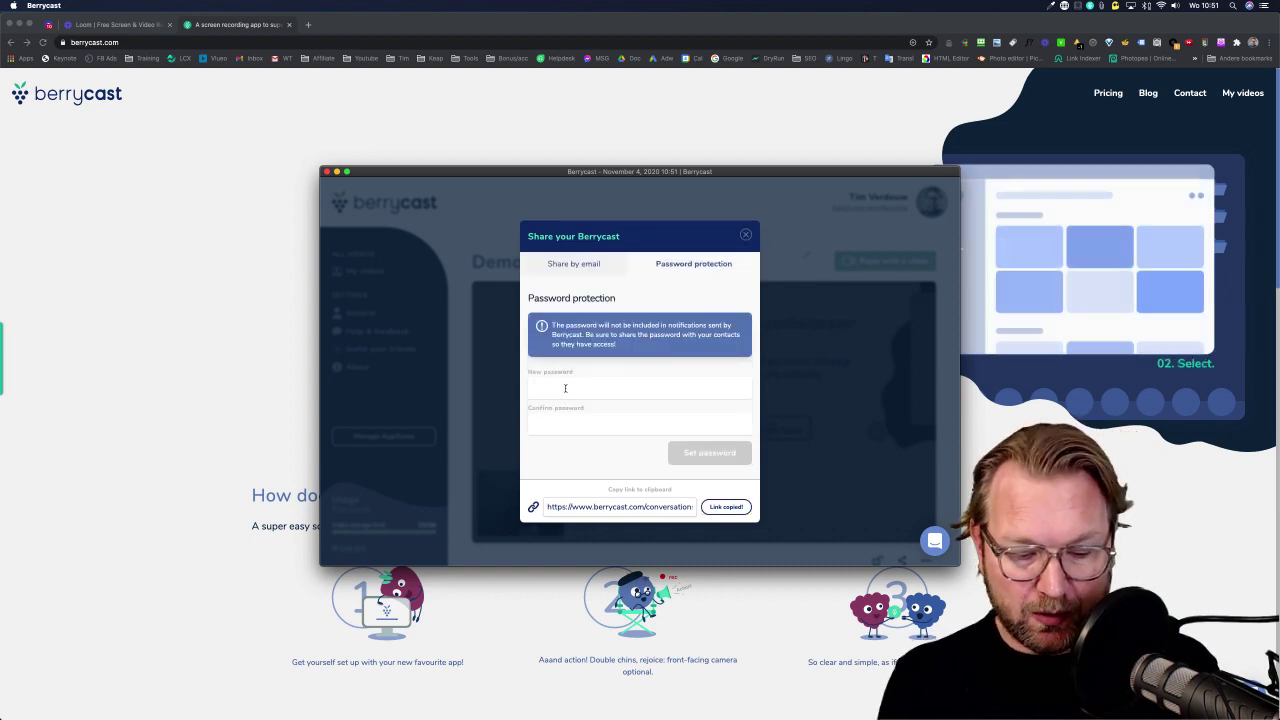
text(12312)
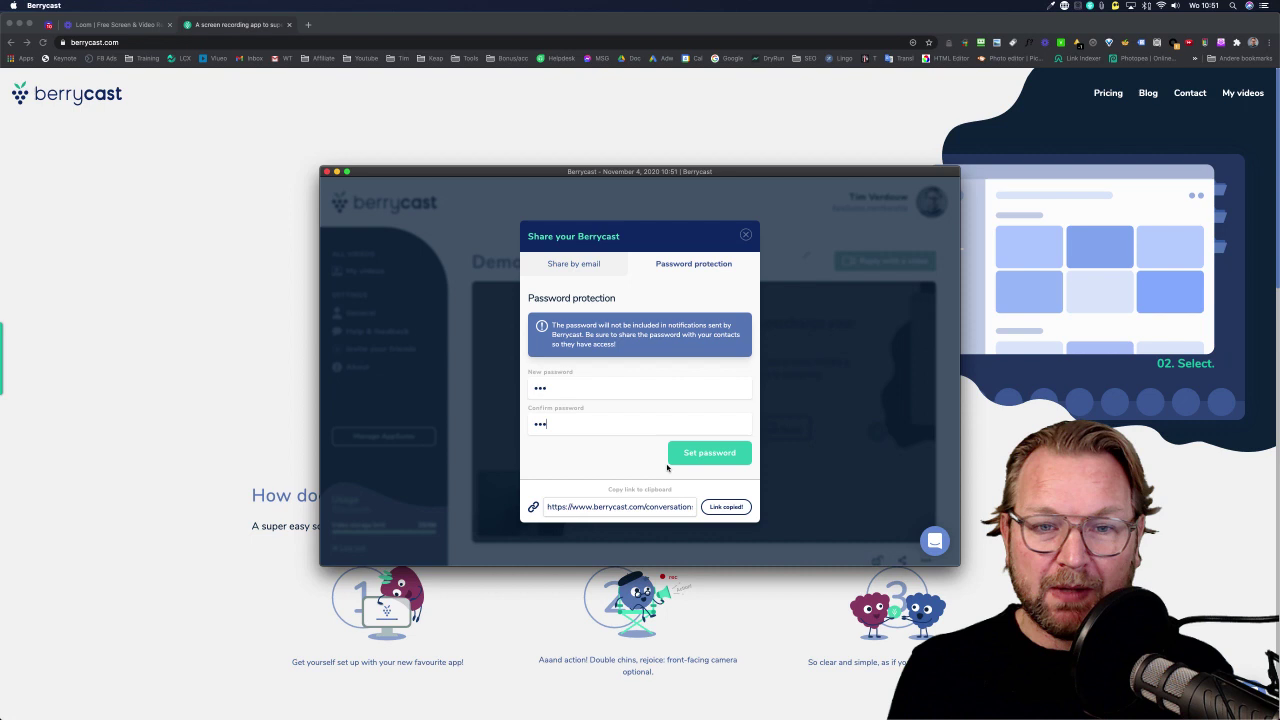
text(3)
click(699, 459)
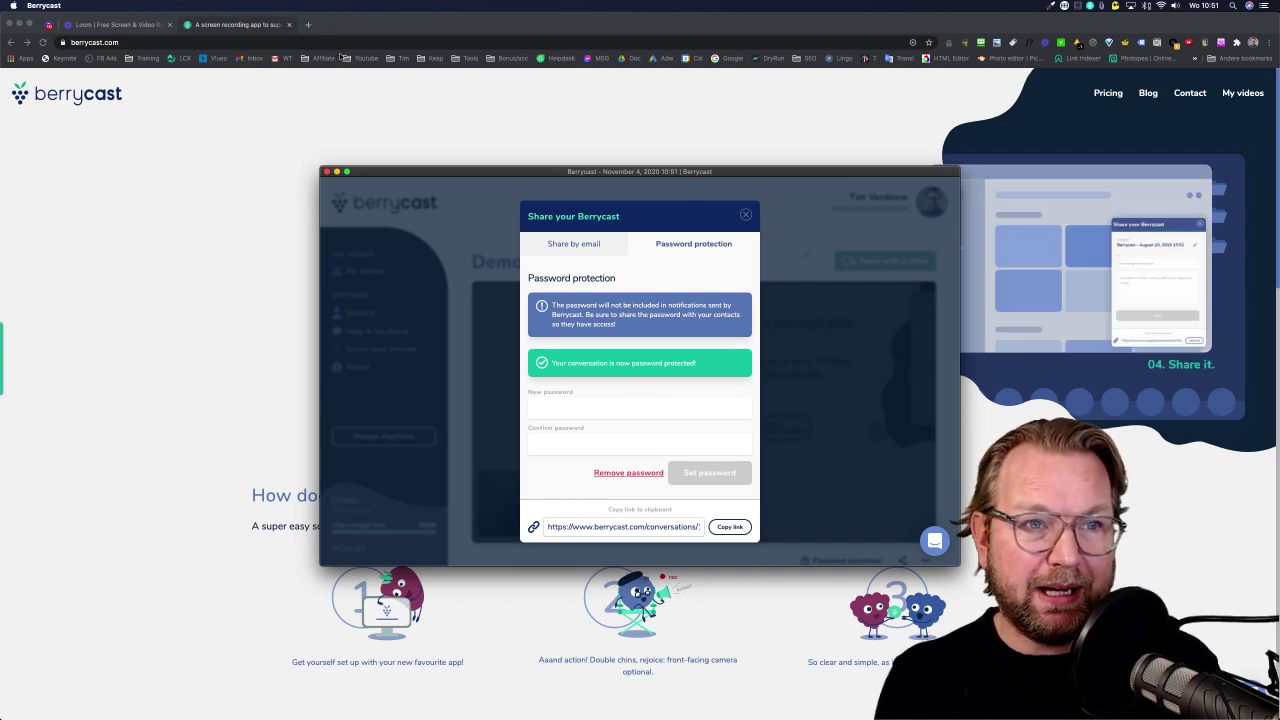
click(1254, 44)
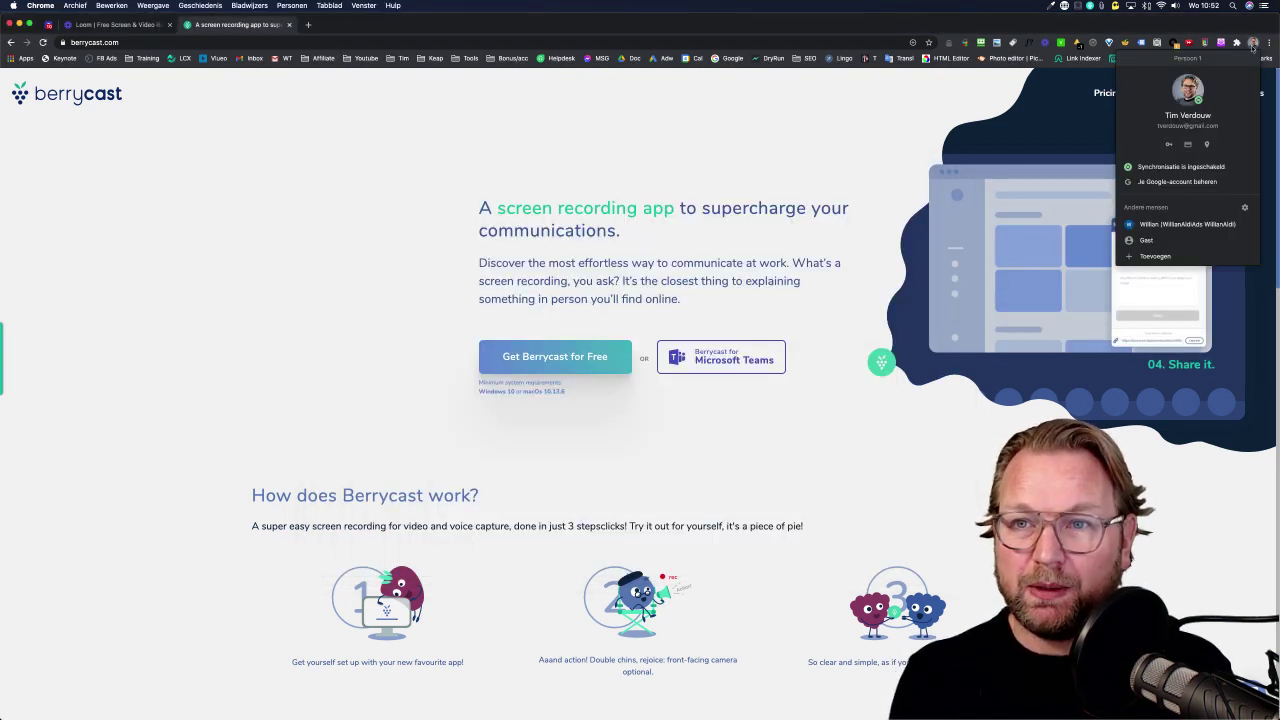
Open the share link in another Chrome profile and unlock the Demo video with the password.
click(1180, 224)
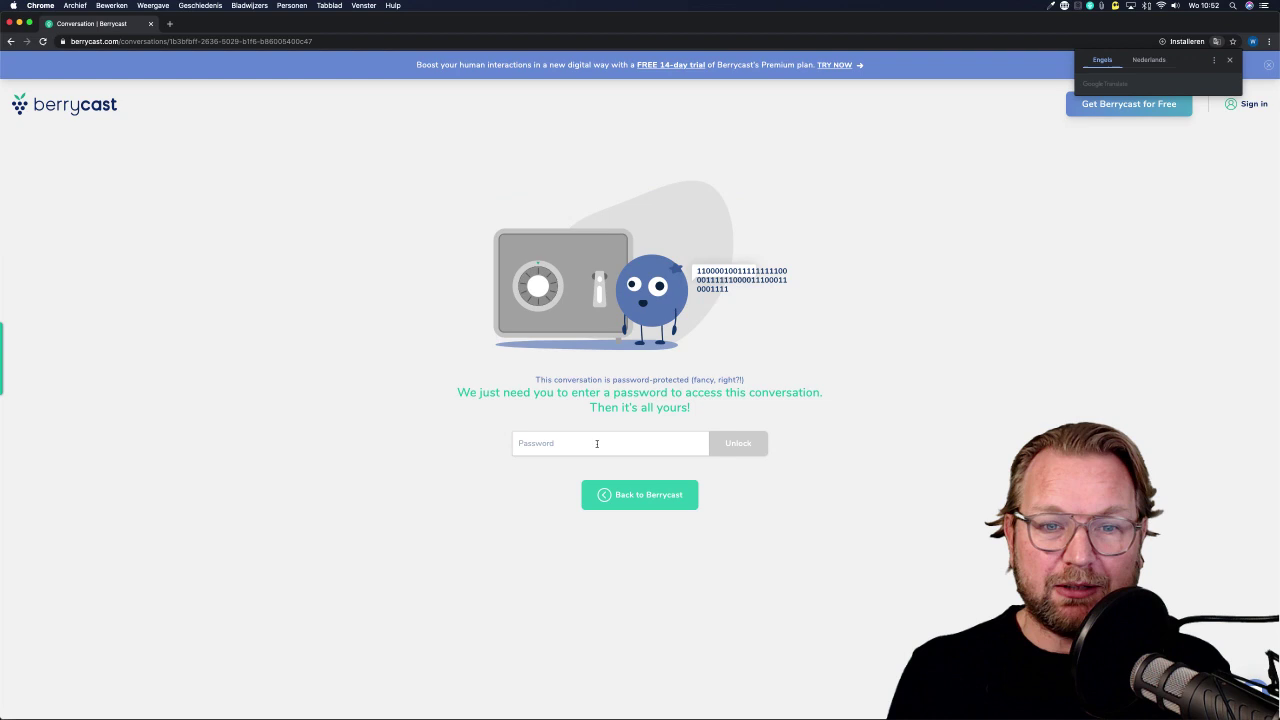
click(596, 442)
text(123)
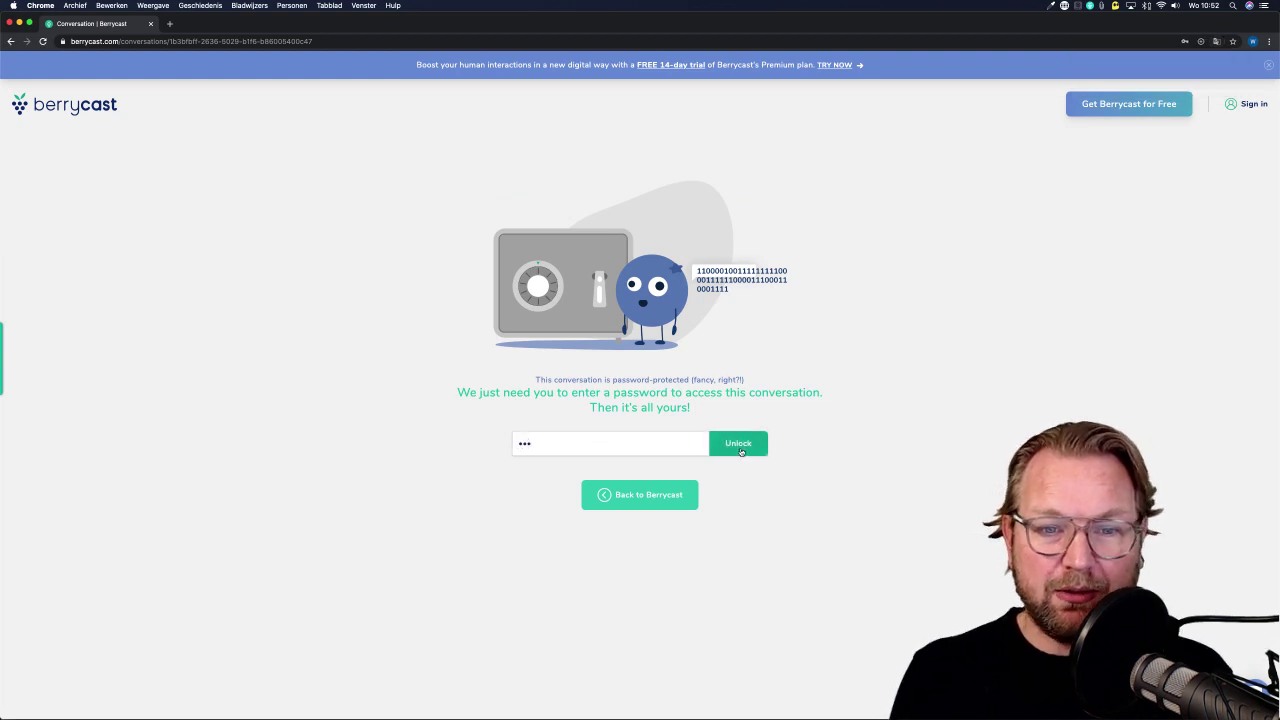
click(740, 450)
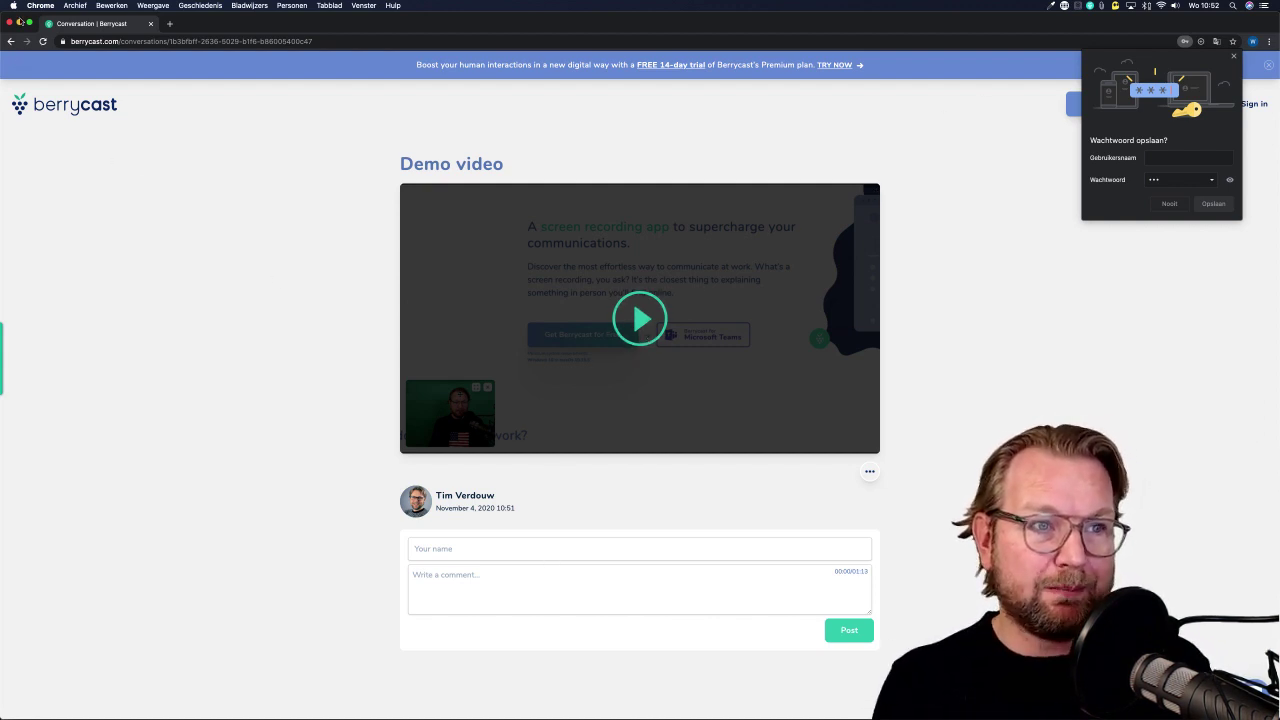
Close the viewer's browser window and open the Demo video's page from My videos.
click(9, 22)
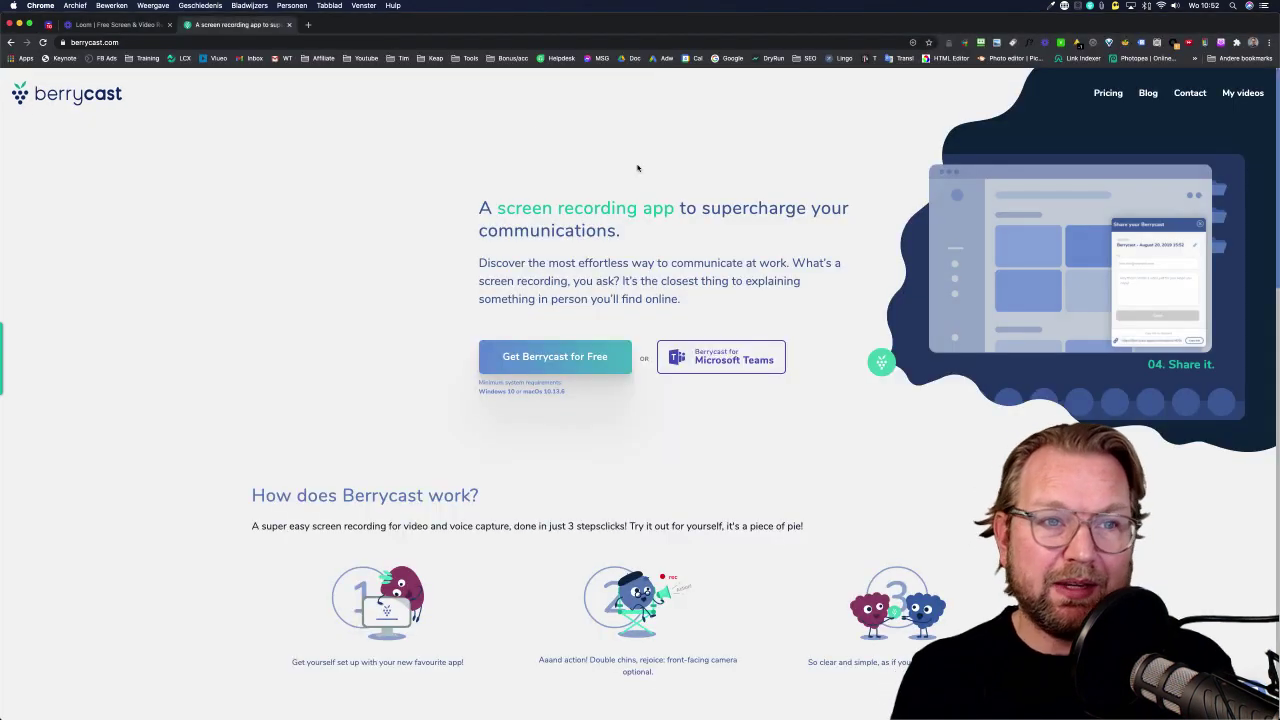
click(16, 336)
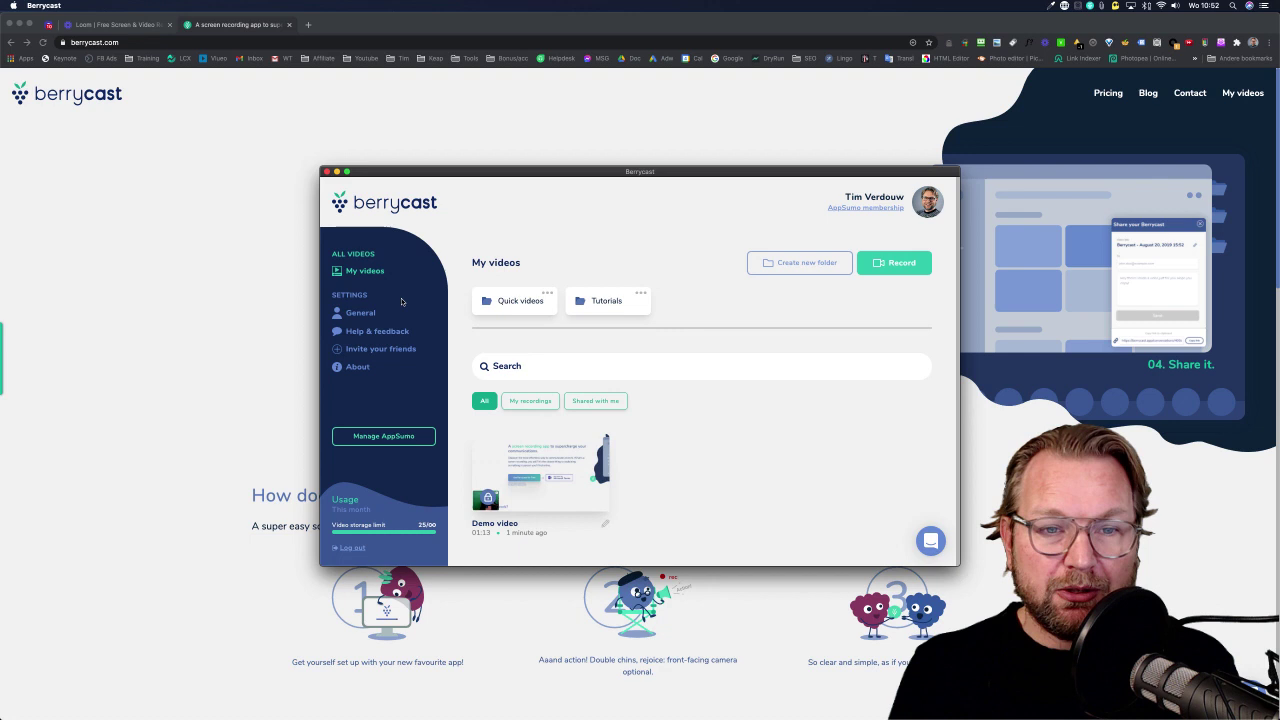
mouse_move(560, 467)
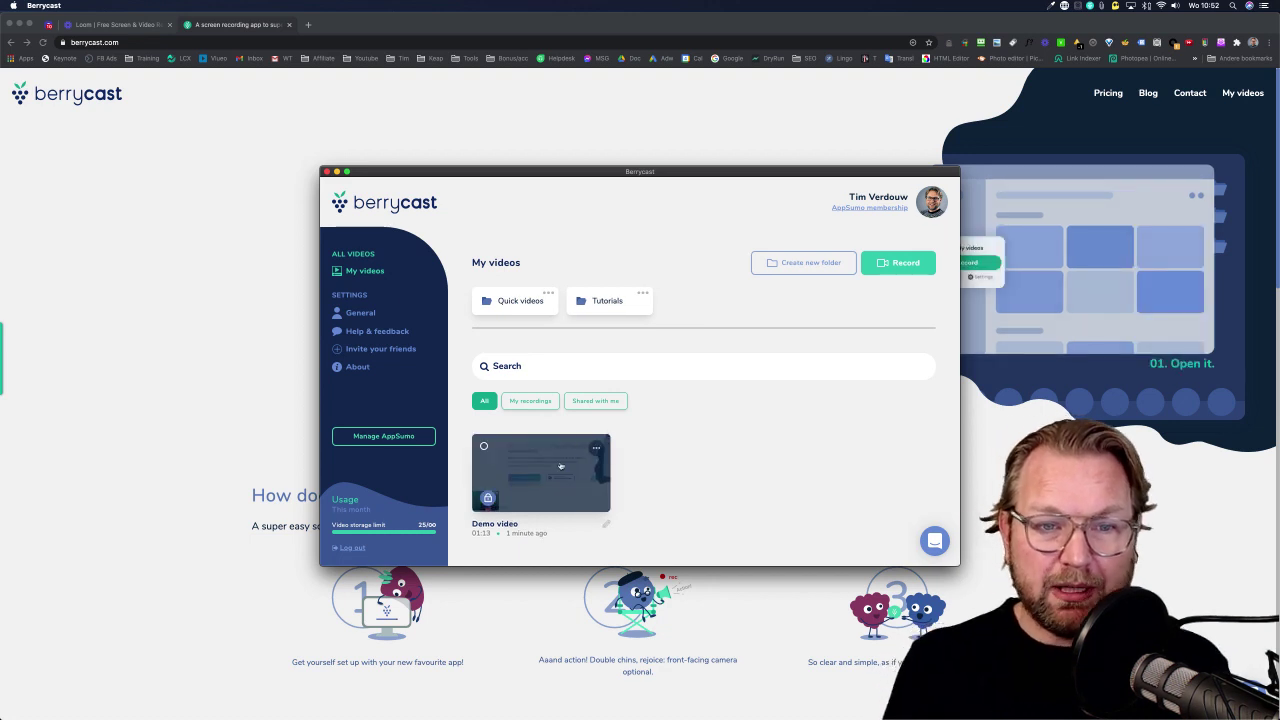
click(563, 485)
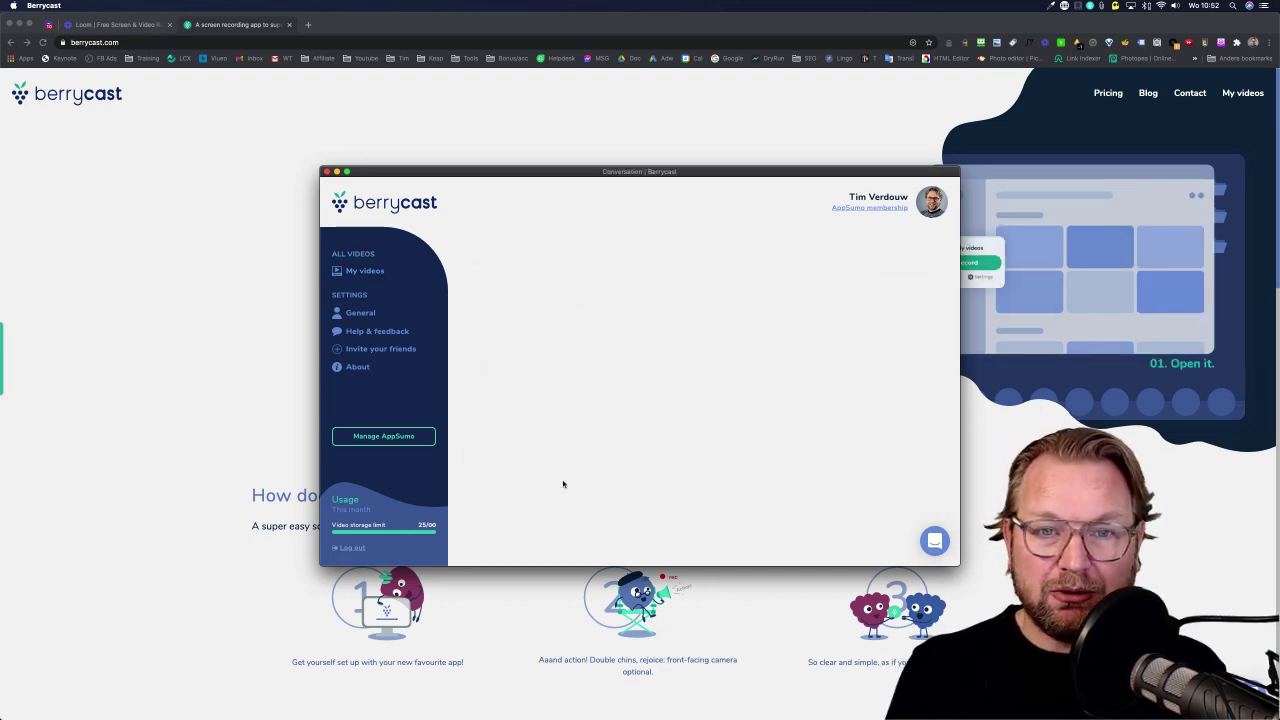
scroll(680, 448, down, 5)
scroll(680, 449, up, 4)
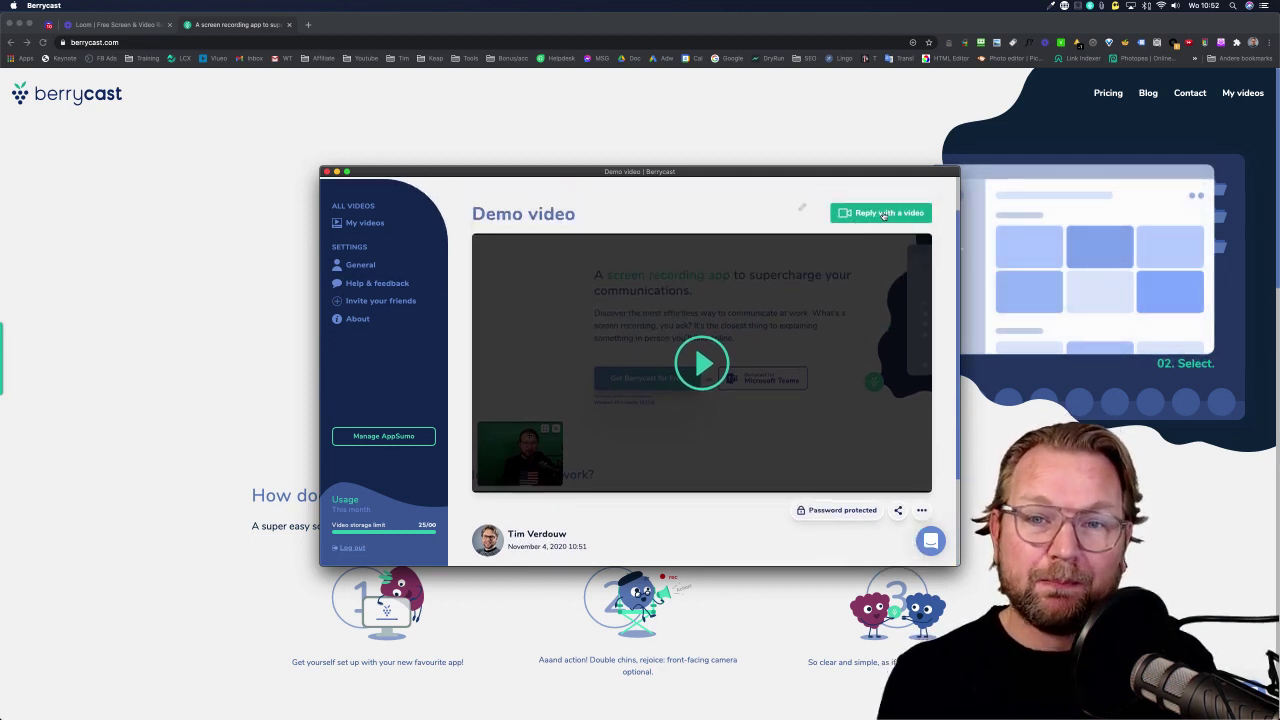
Record a full-screen video reply on the Demo video, upload it, and return to the page top.
click(884, 215)
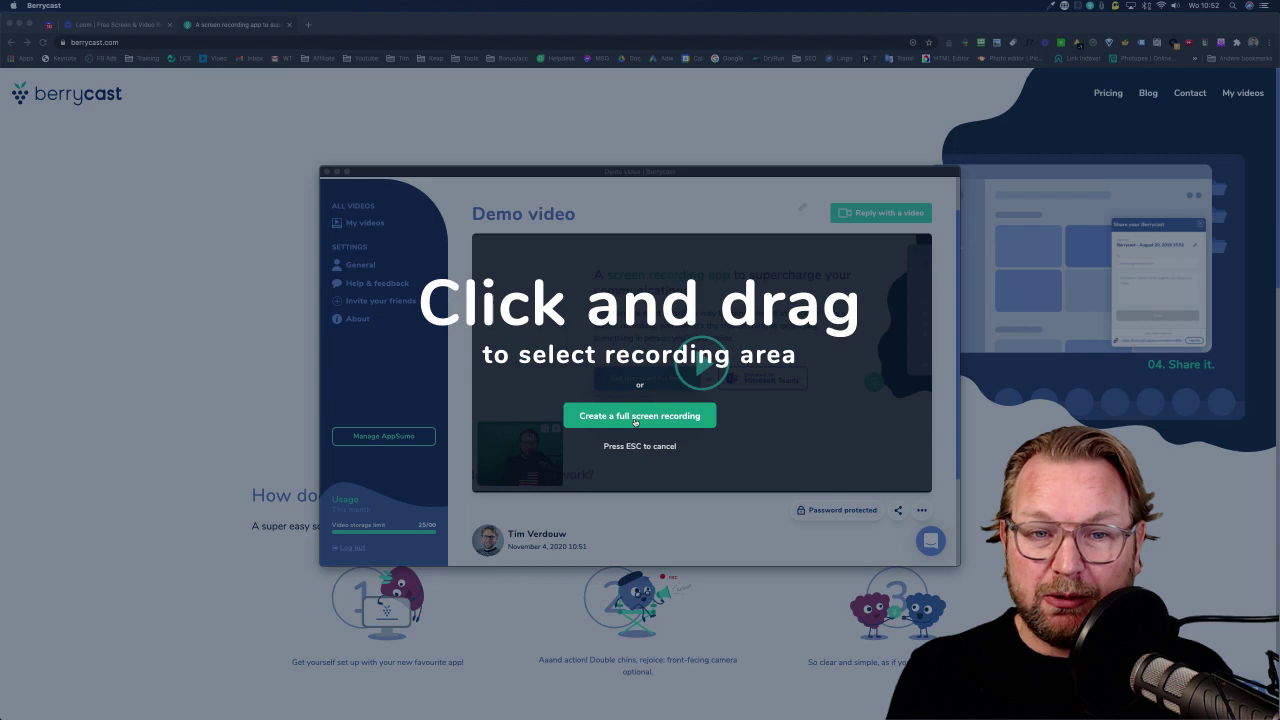
click(634, 417)
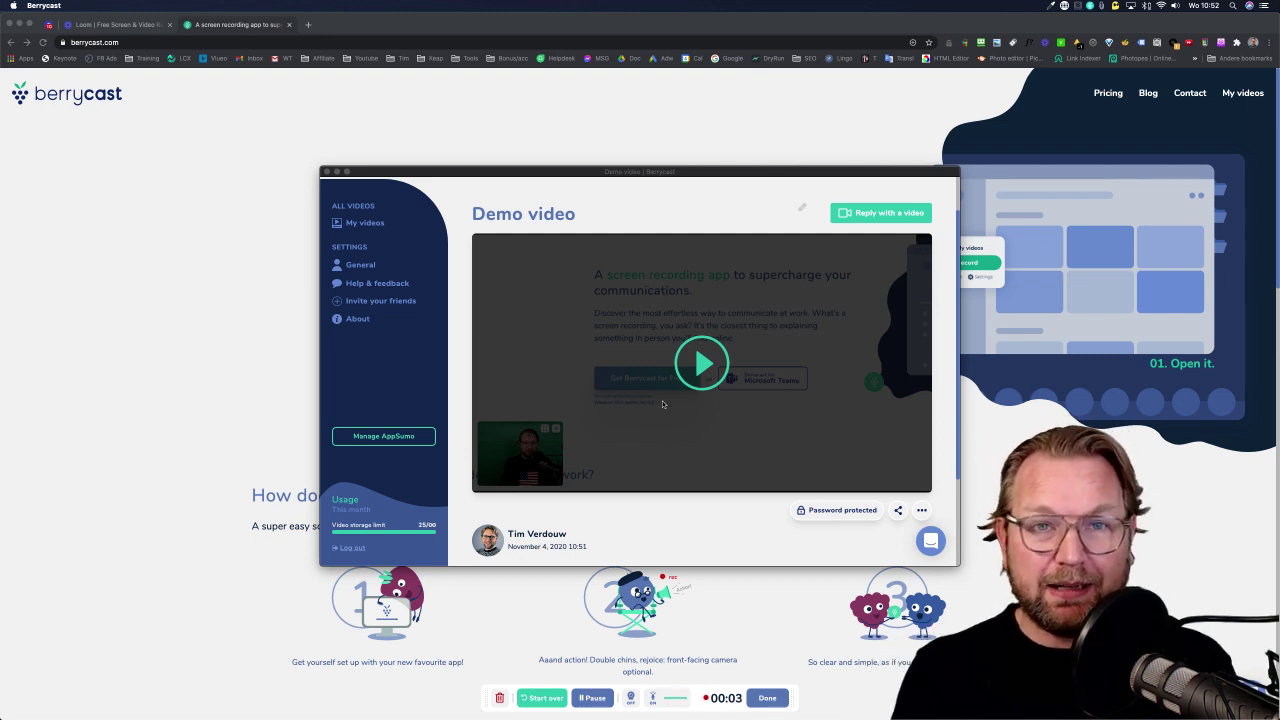
click(767, 697)
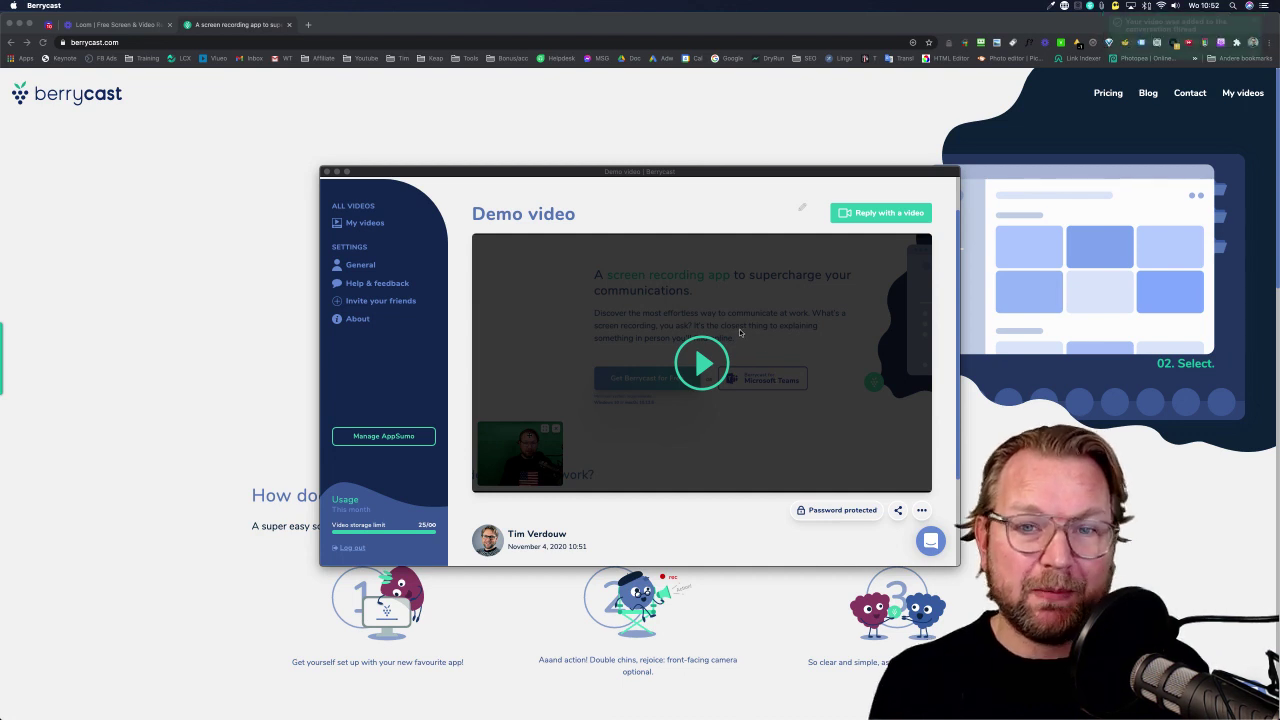
scroll(740, 332, down, 3)
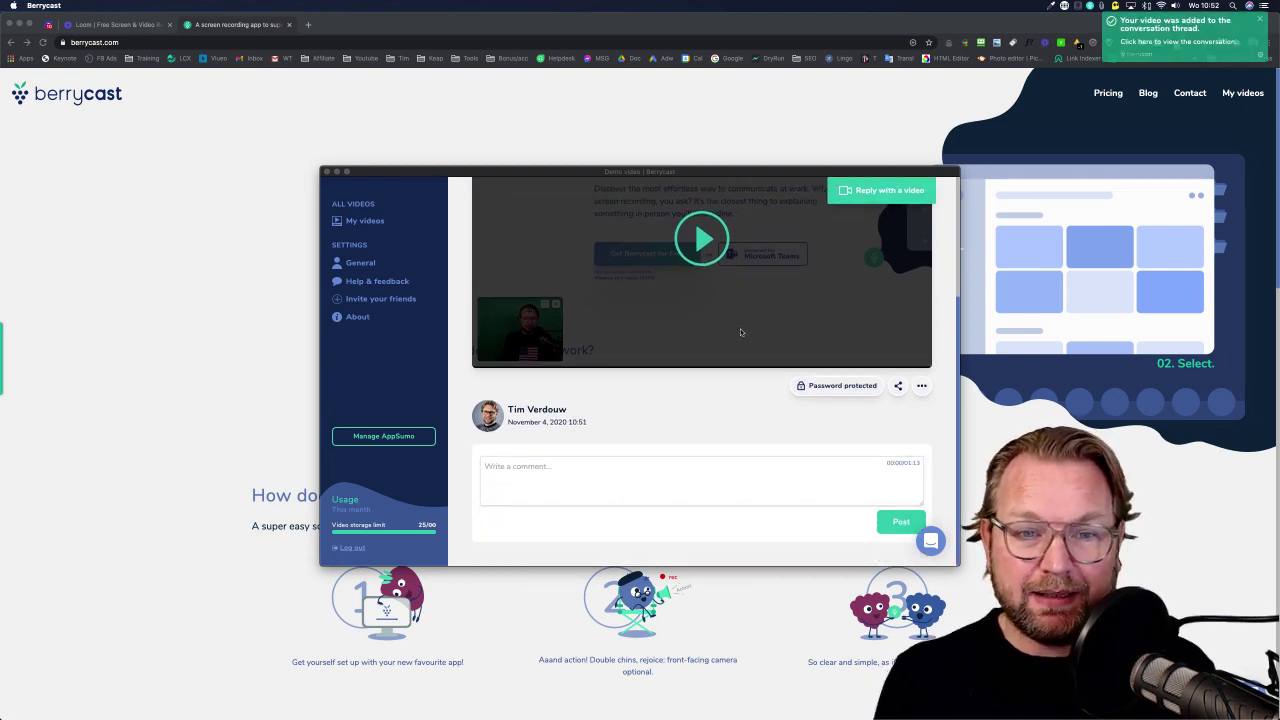
scroll(850, 230, up, 5)
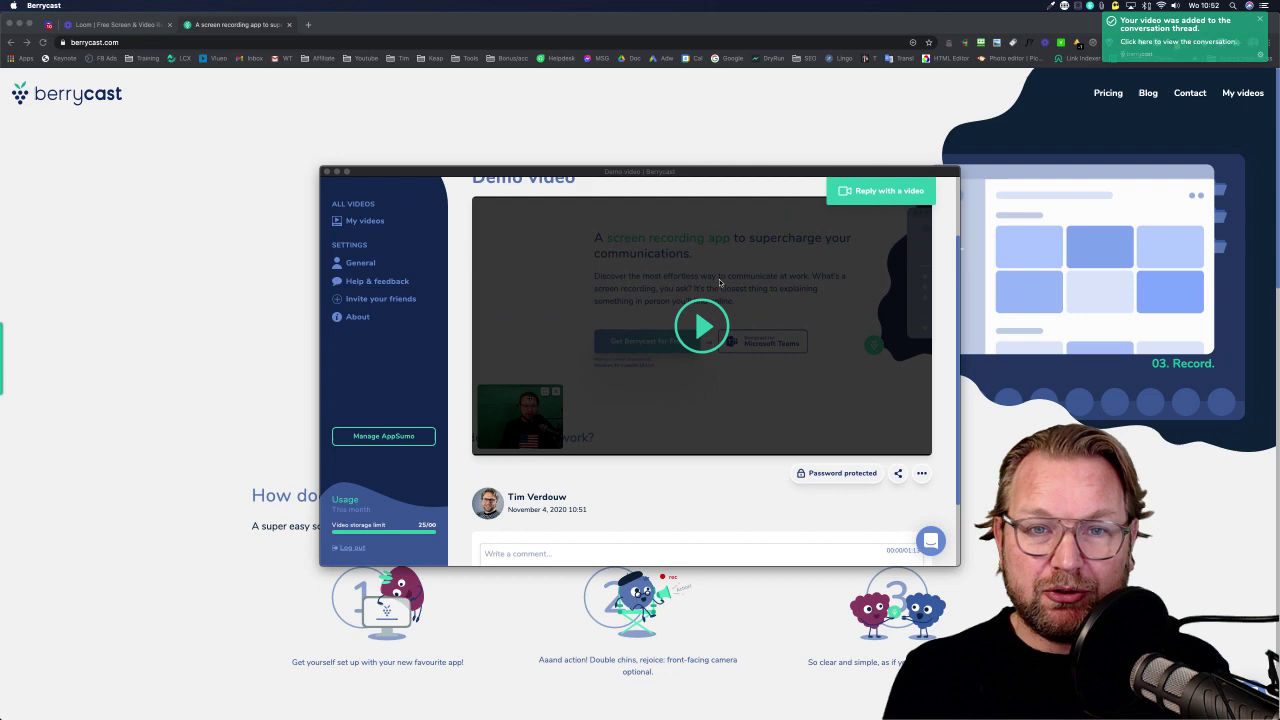
click(362, 272)
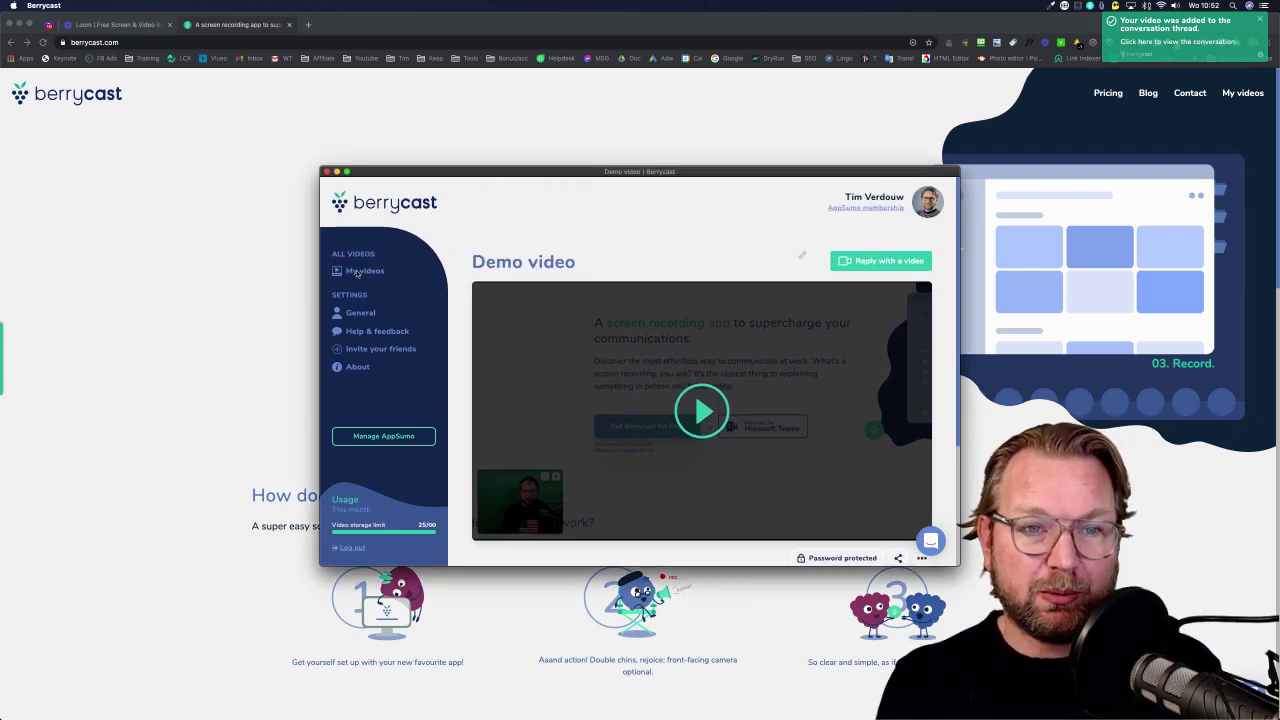
click(534, 483)
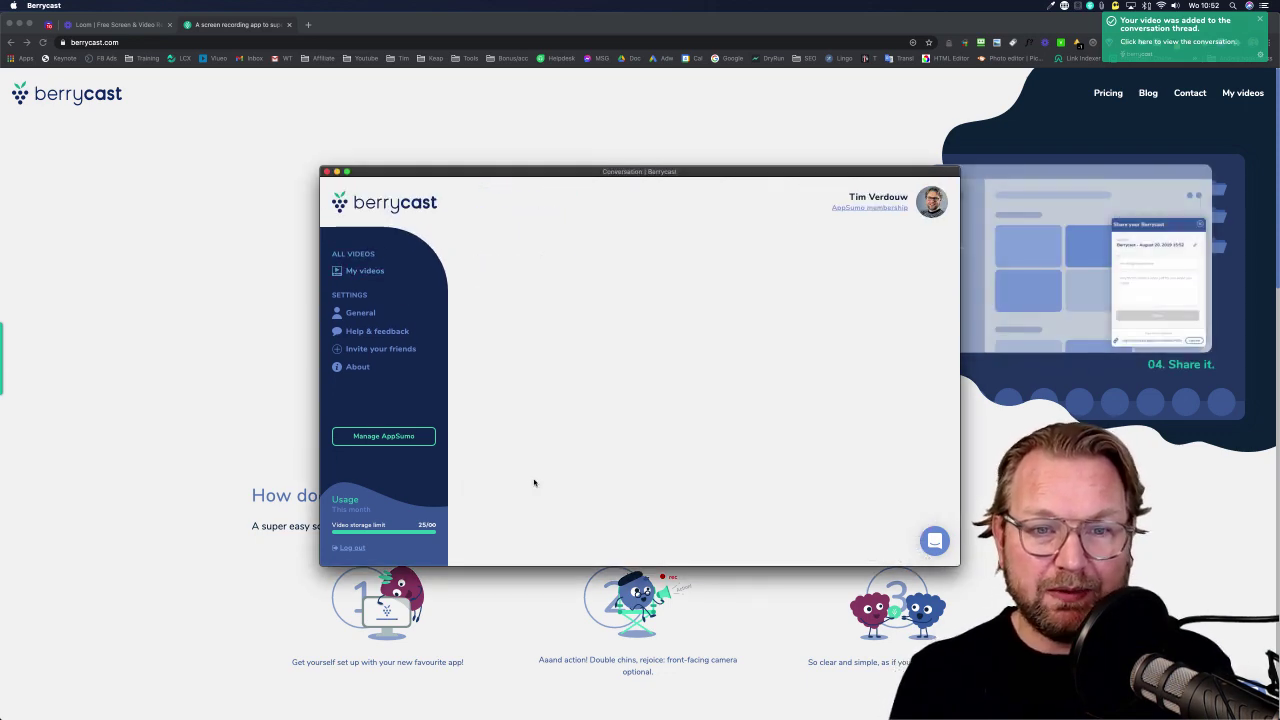
scroll(655, 385, down, 6)
scroll(655, 383, down, 3)
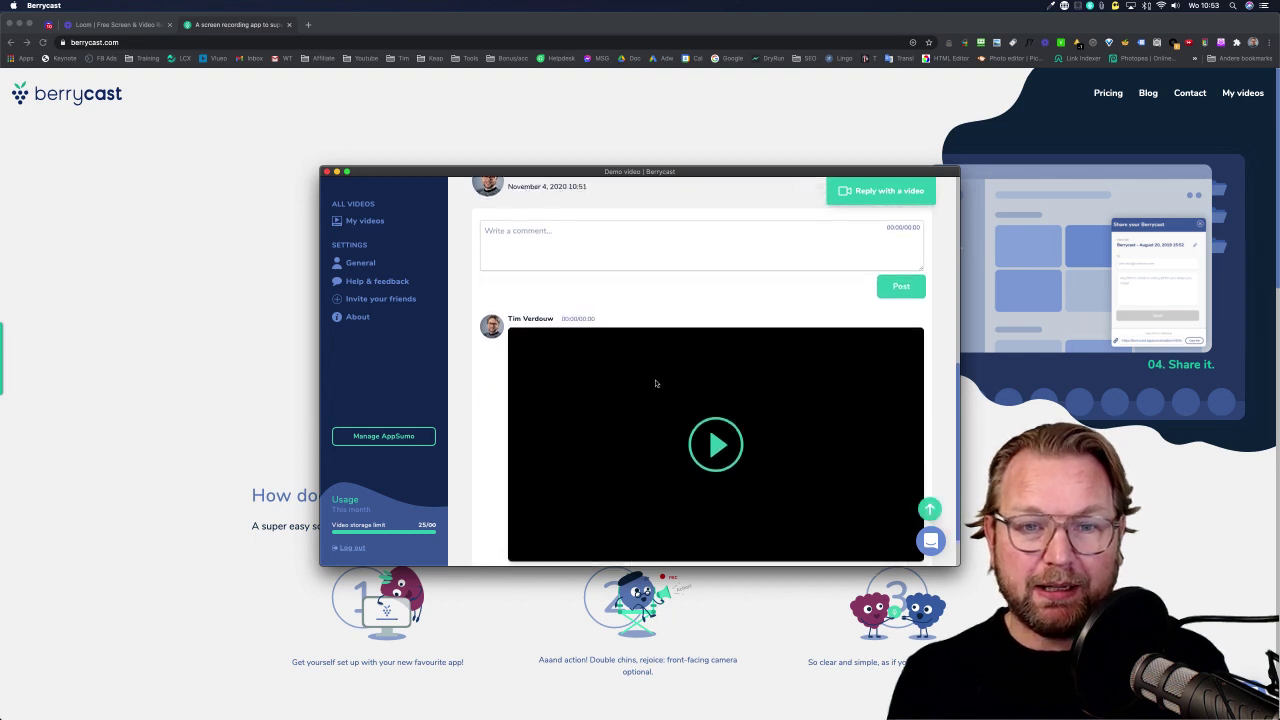
scroll(716, 383, up, 9)
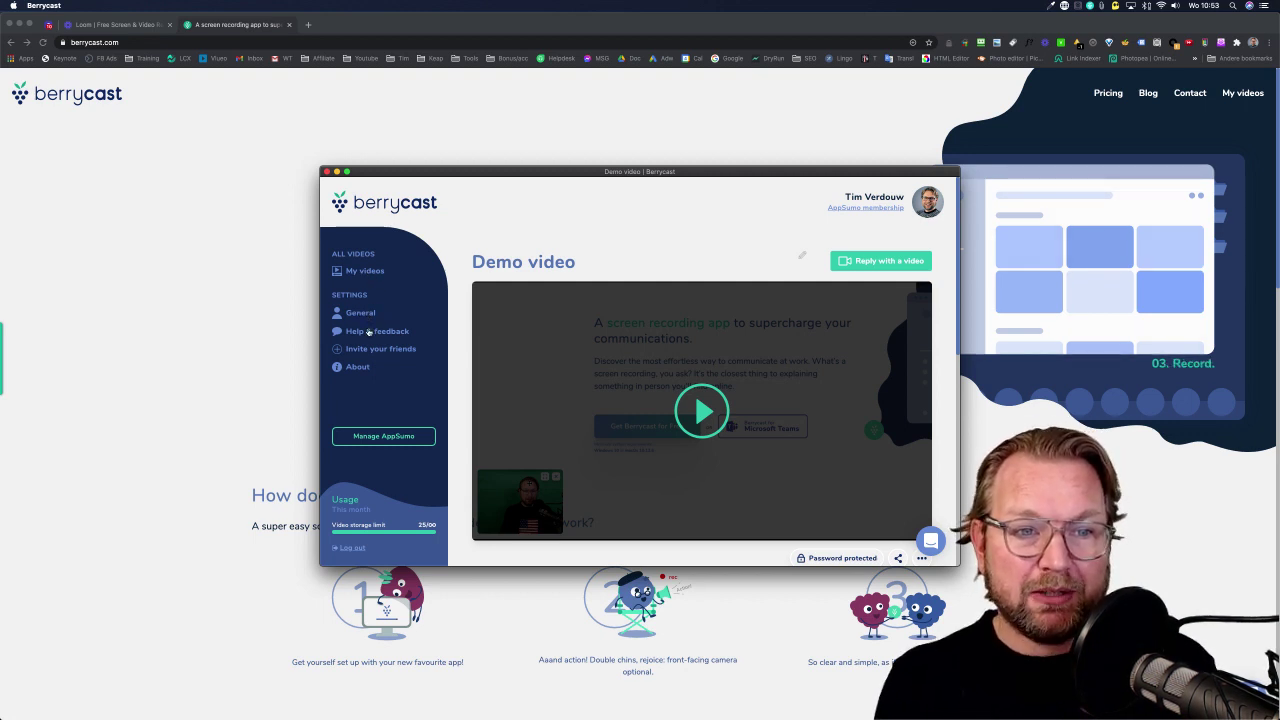
Scroll through General settings: notifications, options, devices, hotkeys and experimental features.
click(366, 314)
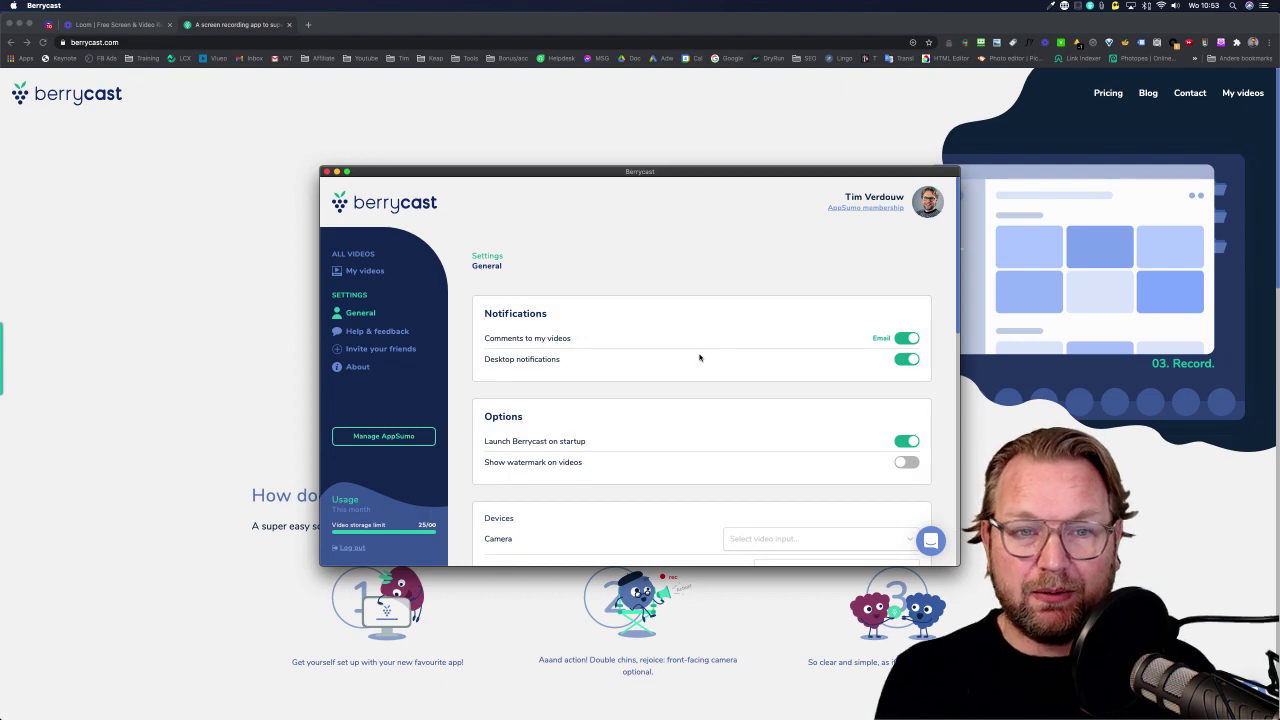
key(super+Tab)
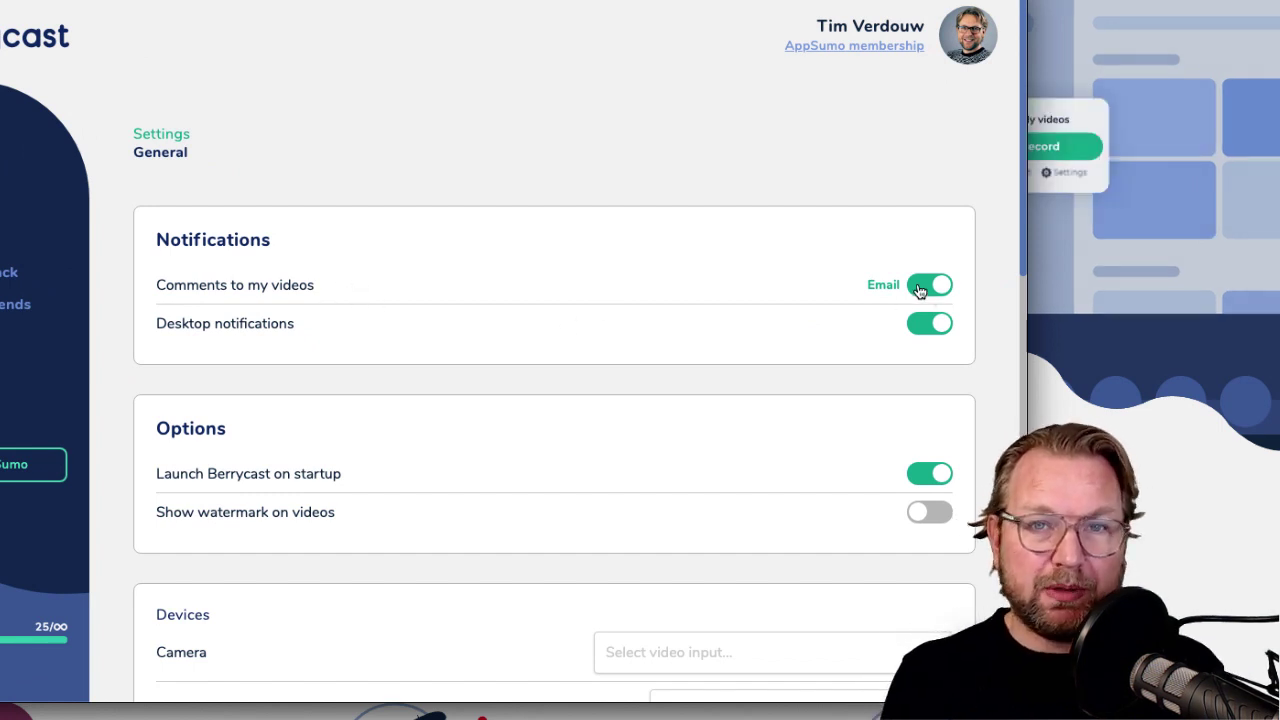
scroll(843, 305, down, 3)
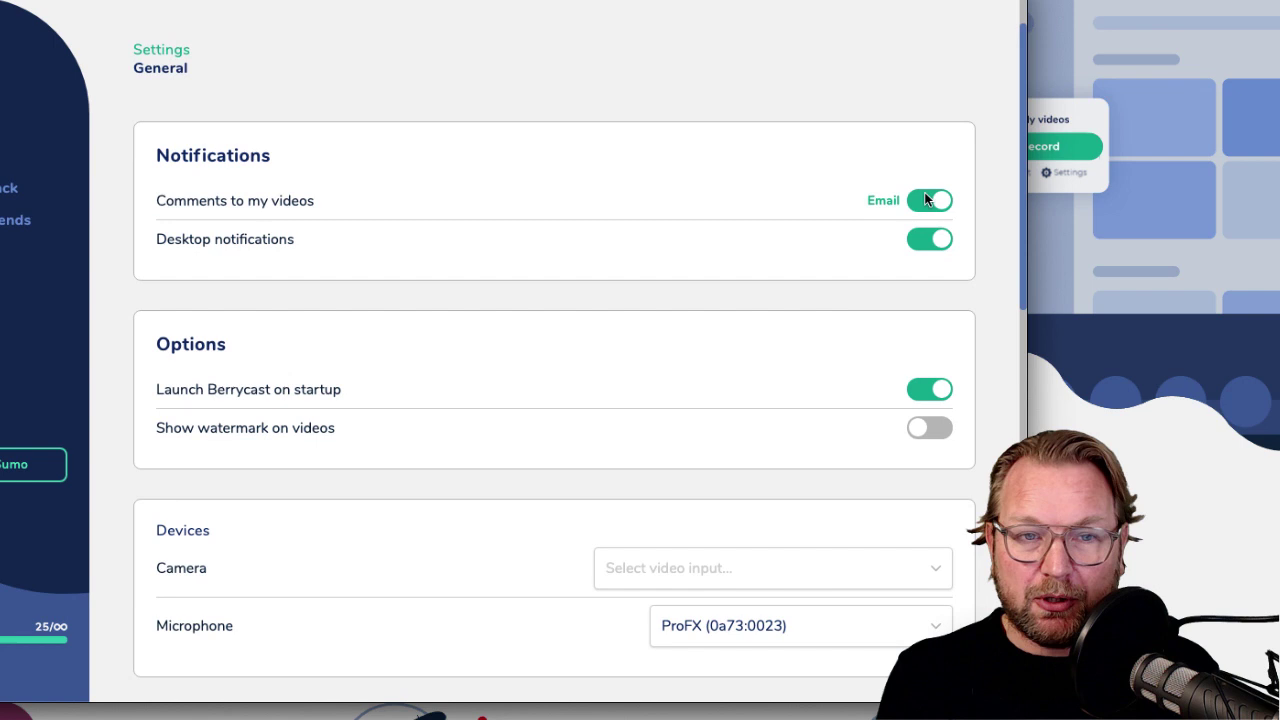
scroll(894, 252, down, 2)
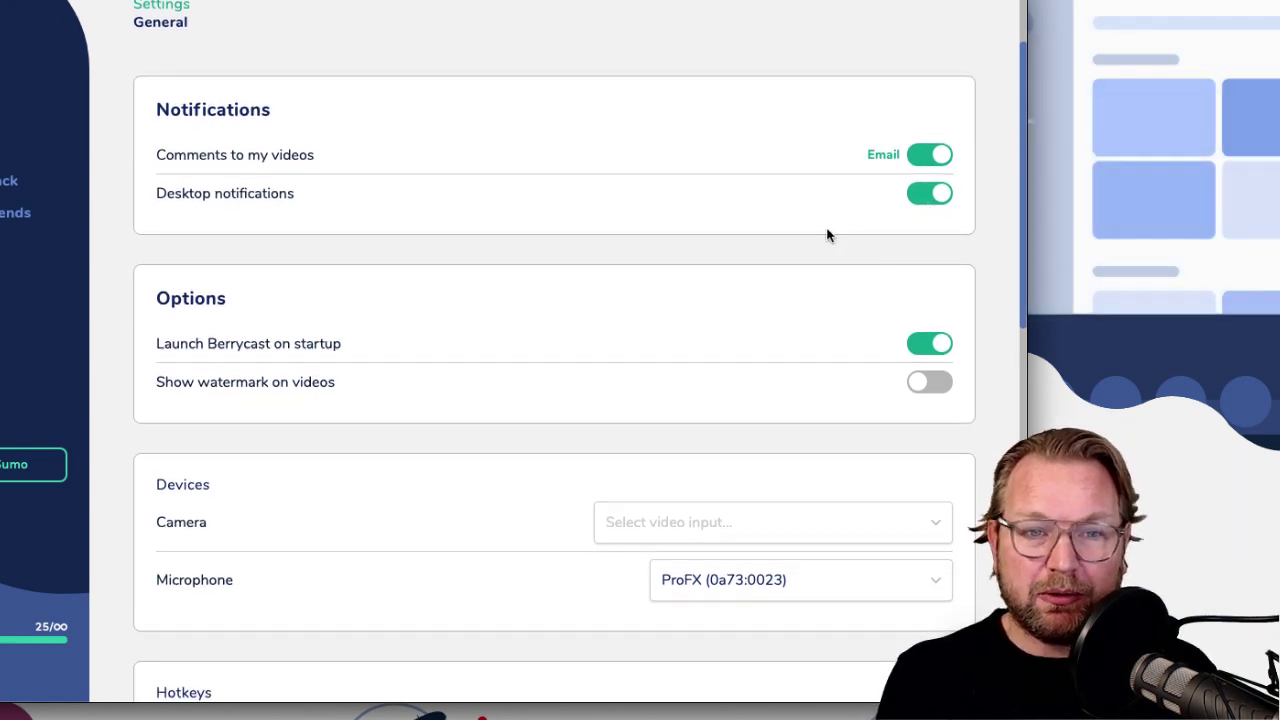
scroll(828, 234, down, 6)
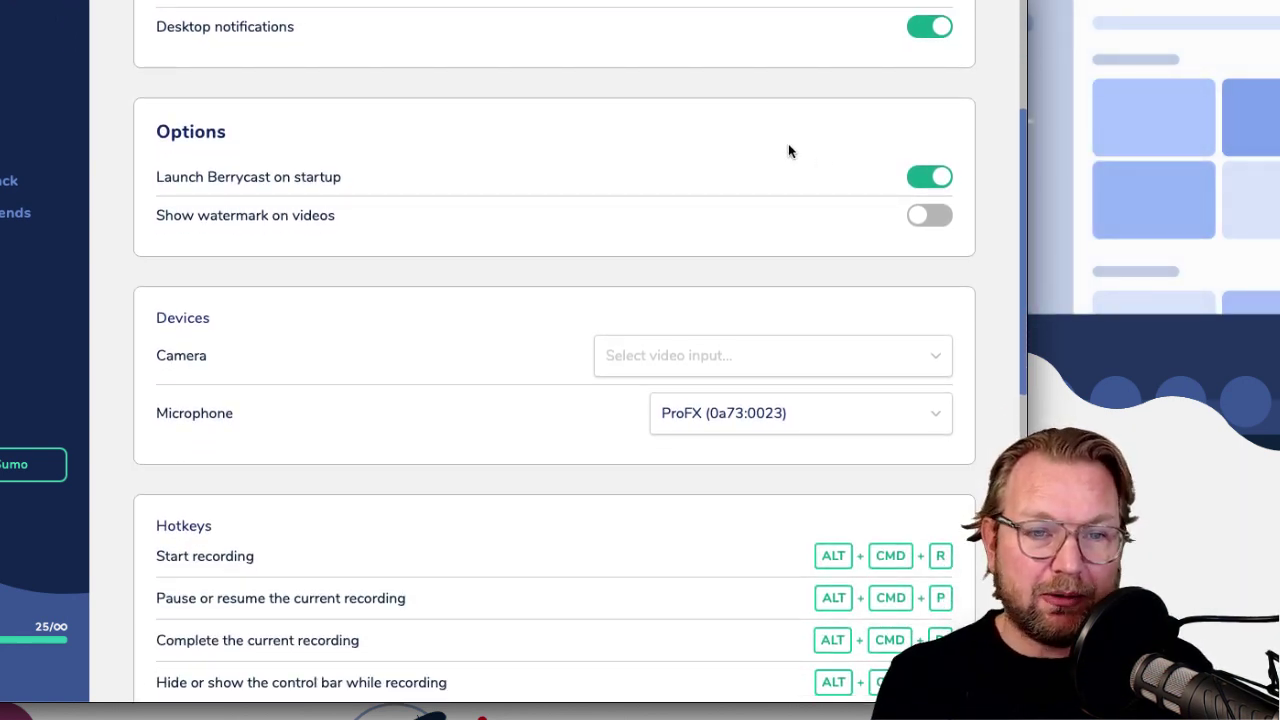
scroll(744, 171, down, 2)
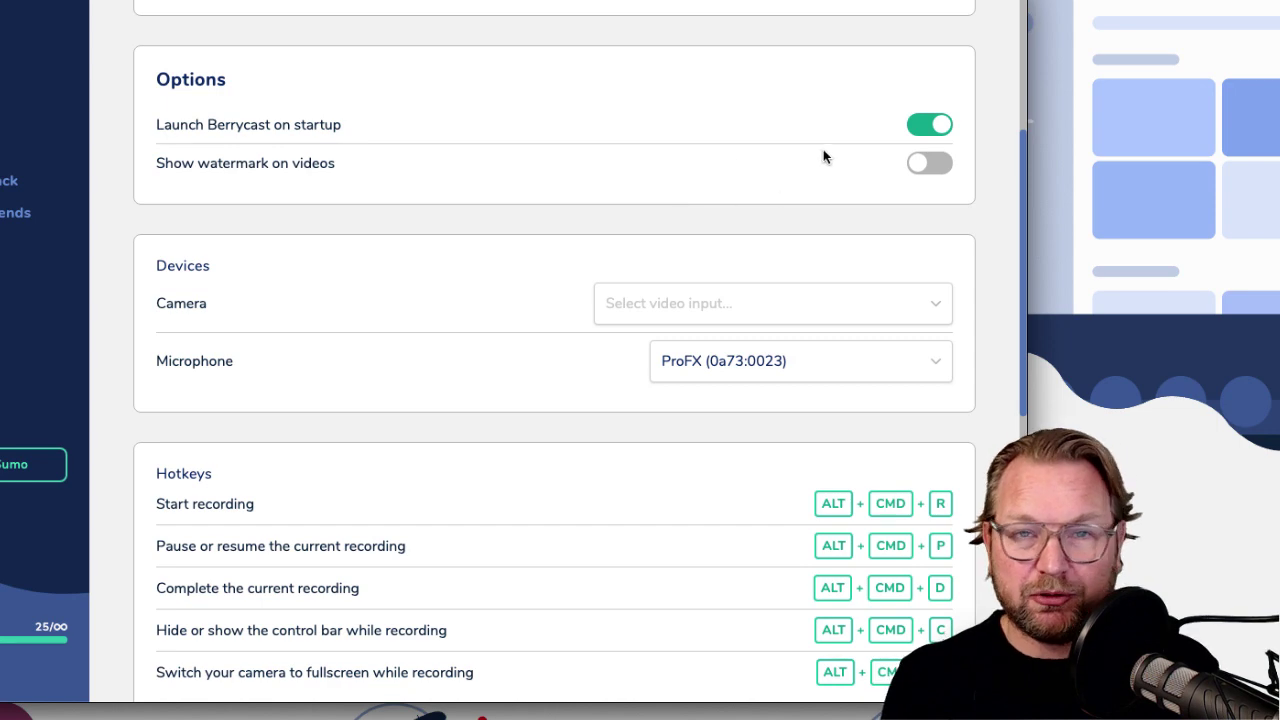
scroll(763, 180, down, 7)
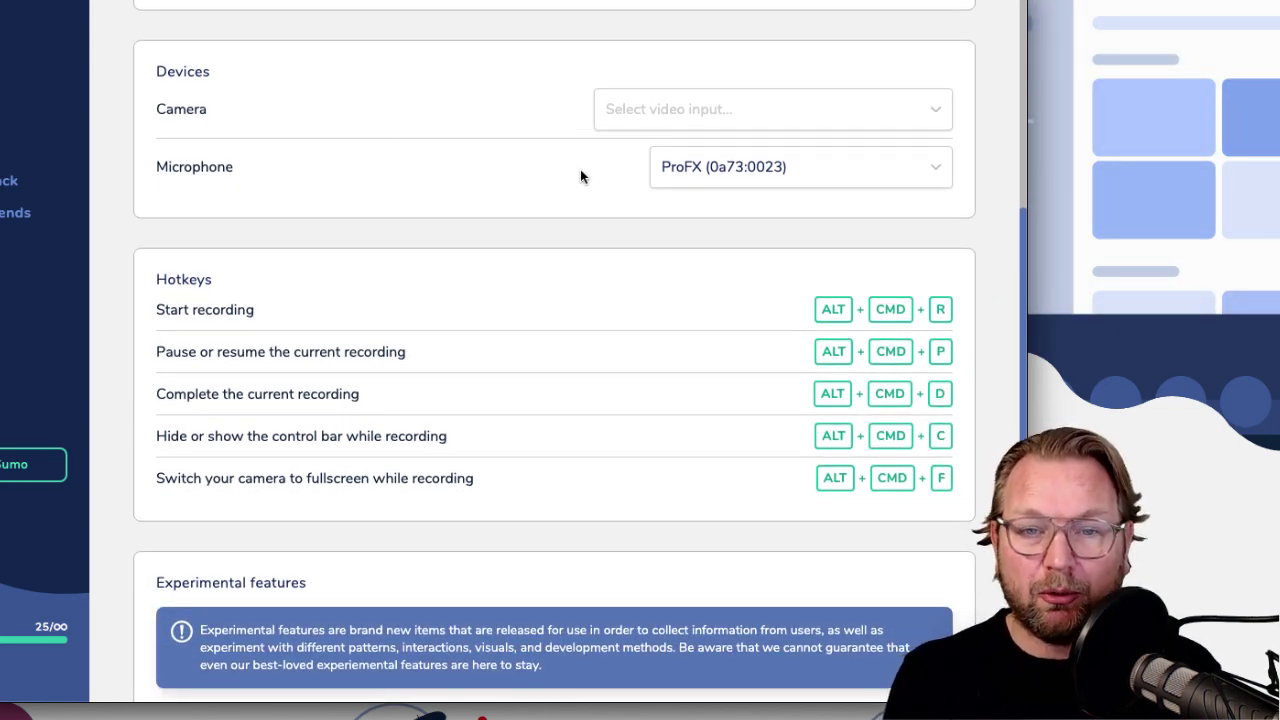
scroll(549, 180, down, 6)
scroll(535, 160, down, 2)
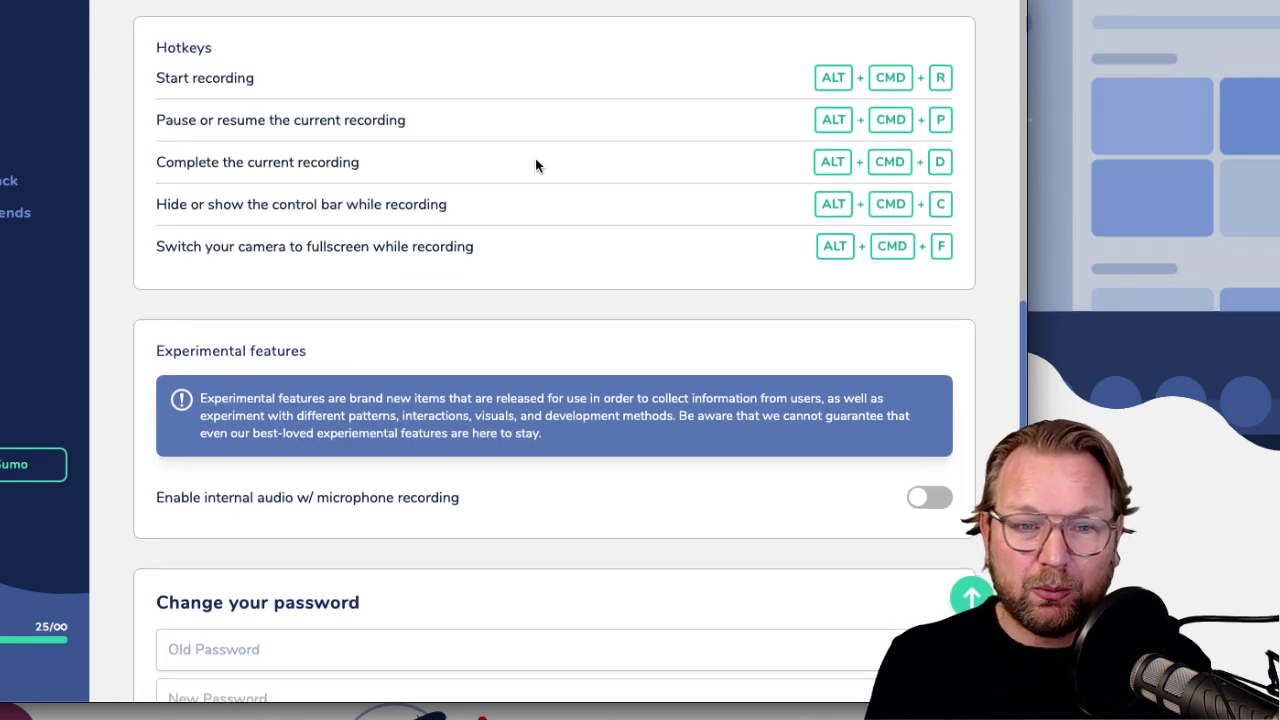
scroll(328, 42, up, 1)
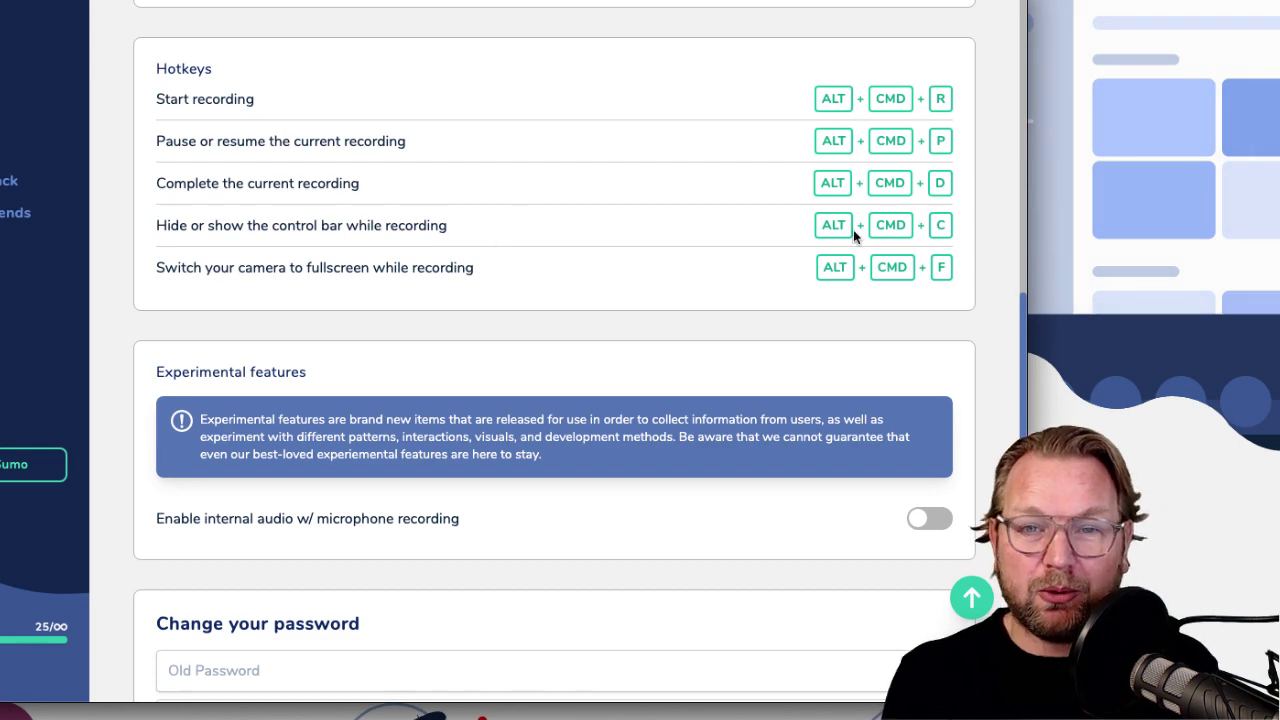
scroll(236, 169, up, 6)
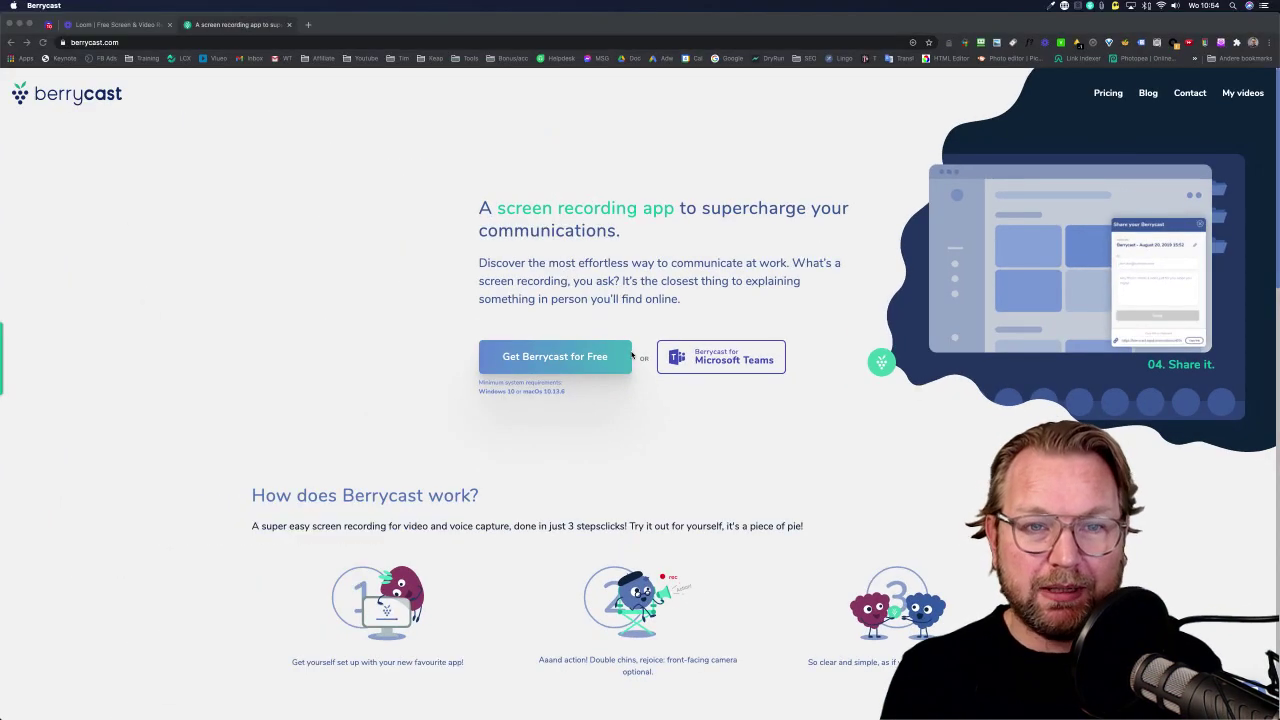
Record only the homepage hero area with the record hotkey, then restart it twice.
click(214, 298)
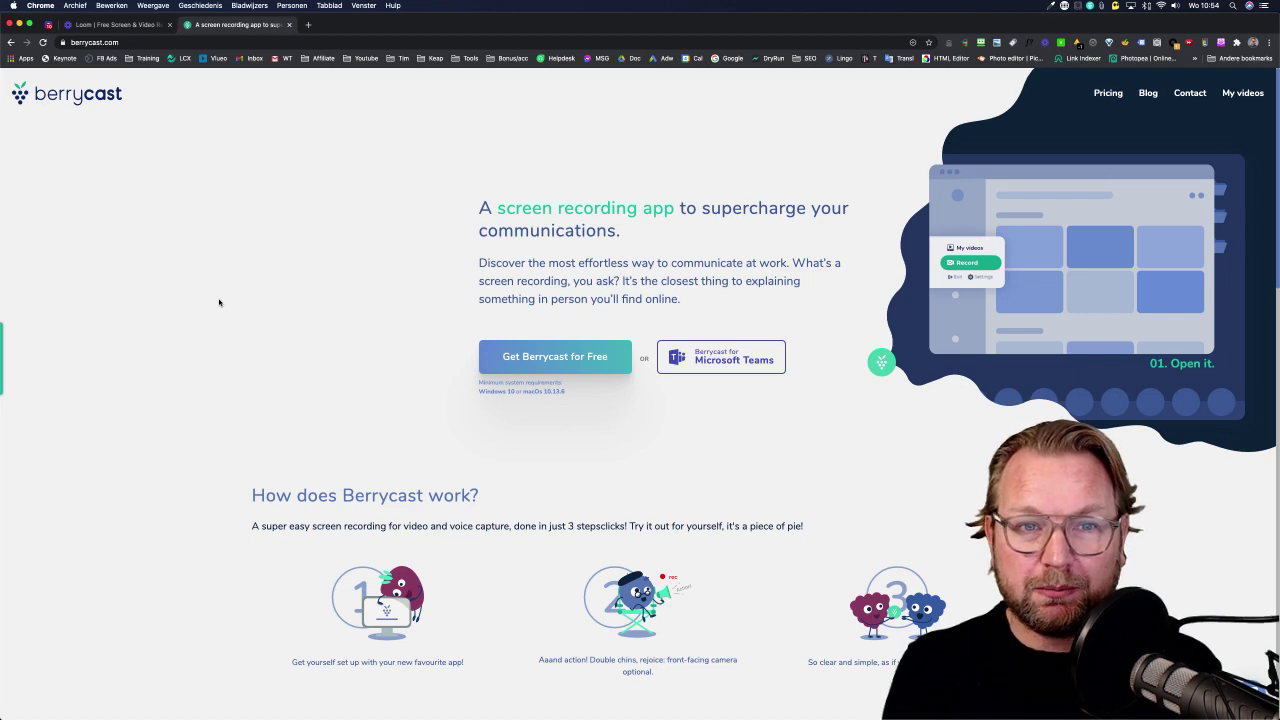
key(super+shift+r)
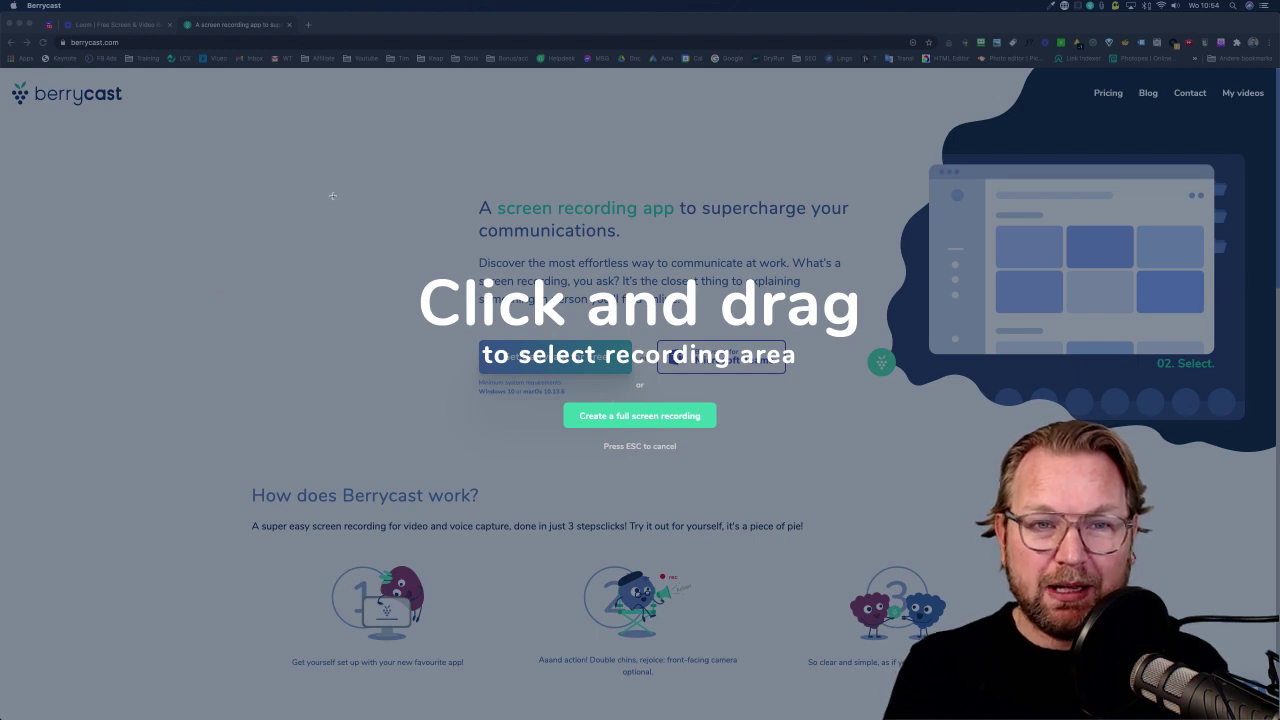
drag(376, 154, 981, 531)
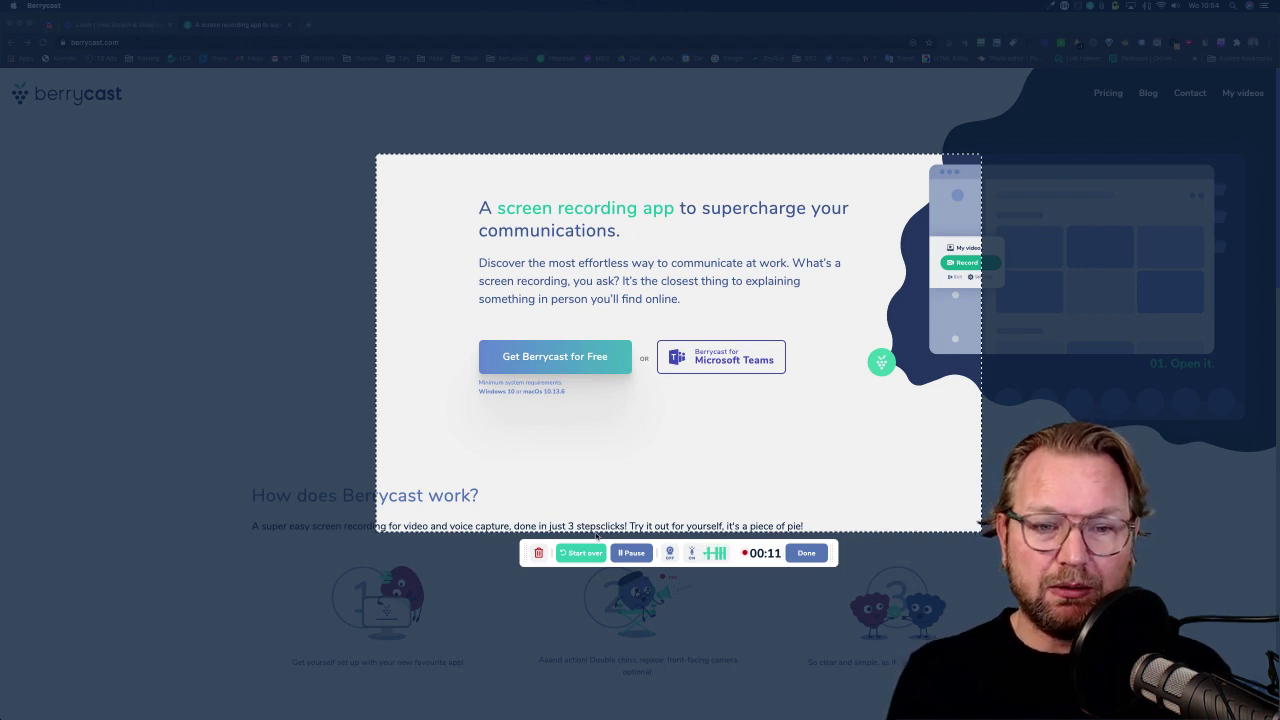
click(574, 555)
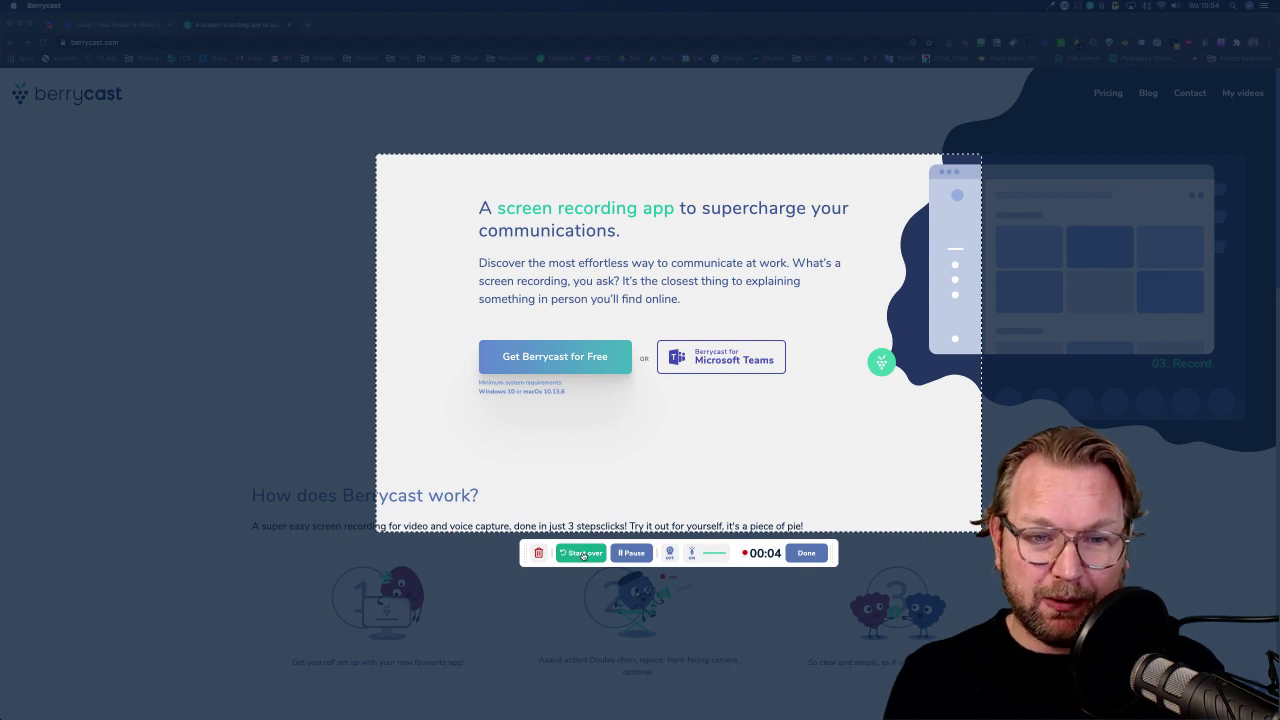
click(584, 555)
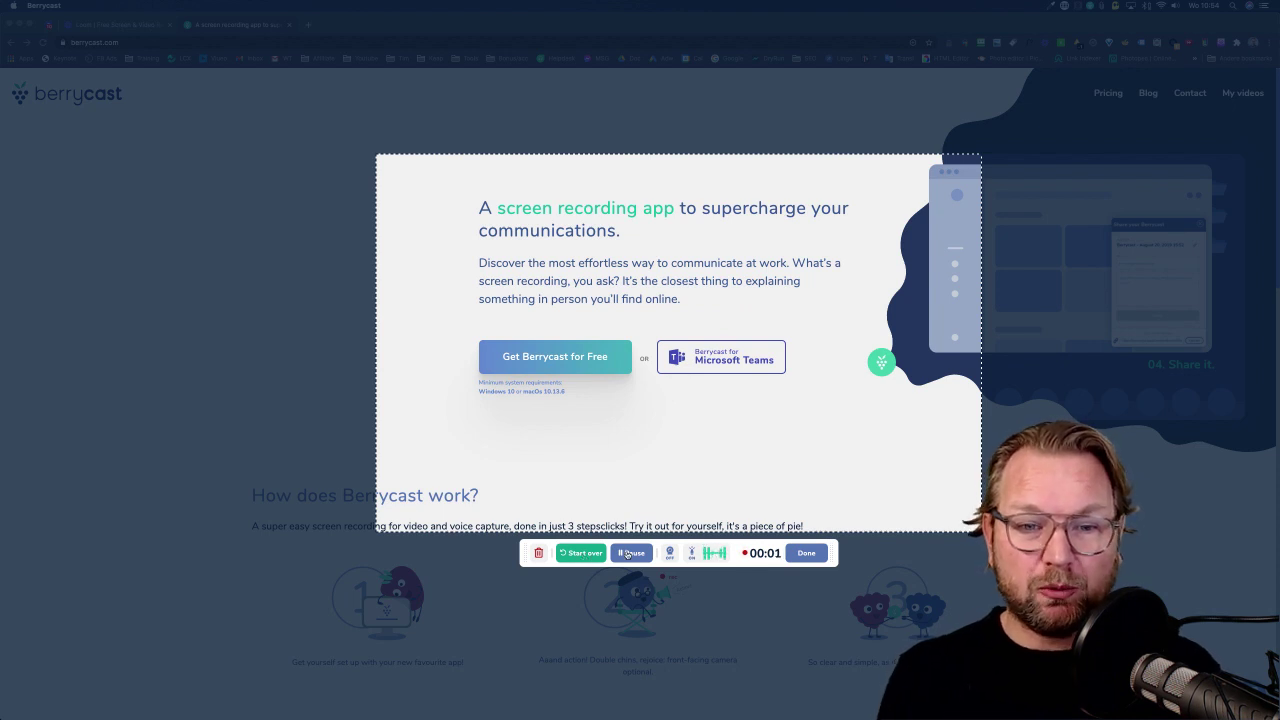
Add the webcam full-size, restart and resume, then shrink it to a bubble and pause at 00:04.
click(670, 555)
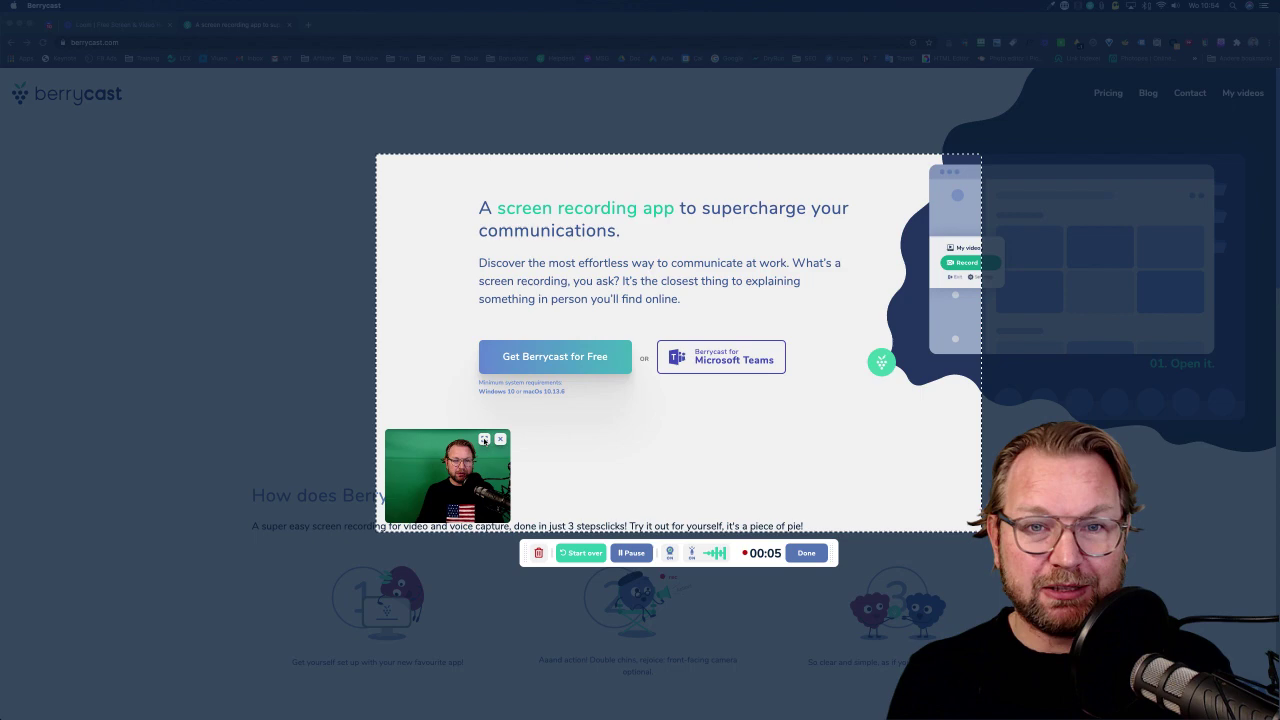
click(484, 440)
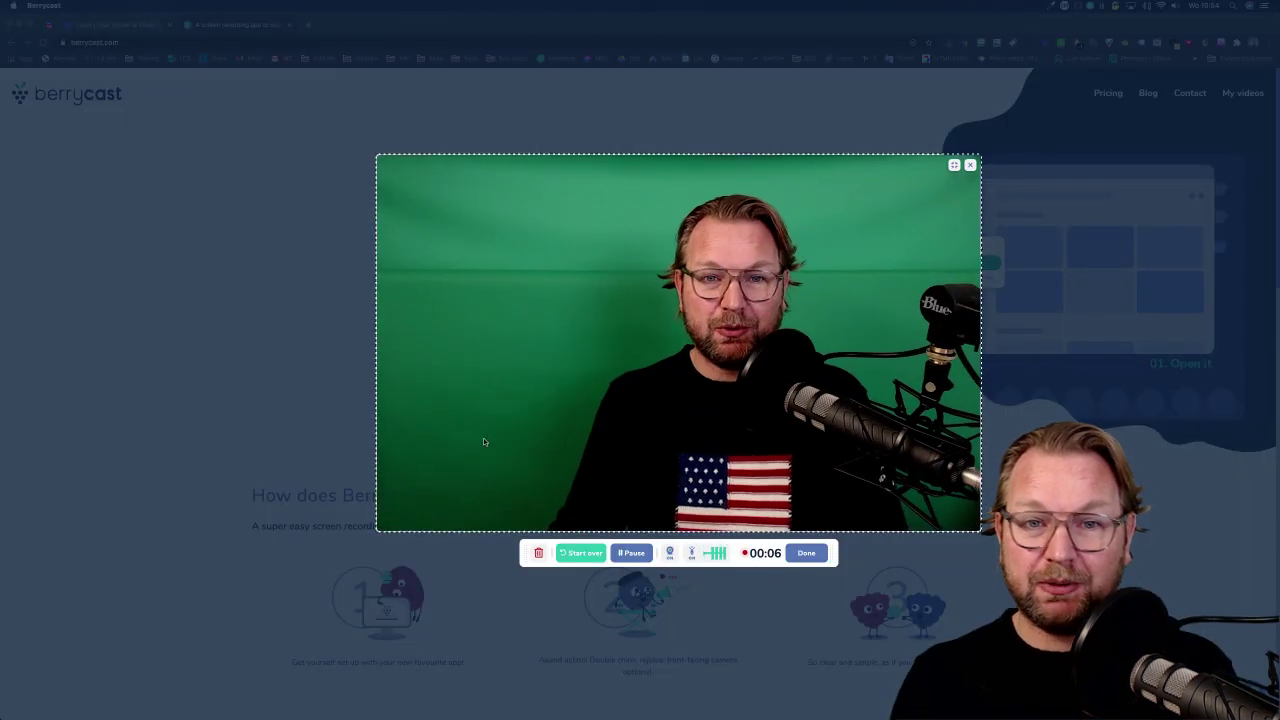
click(578, 555)
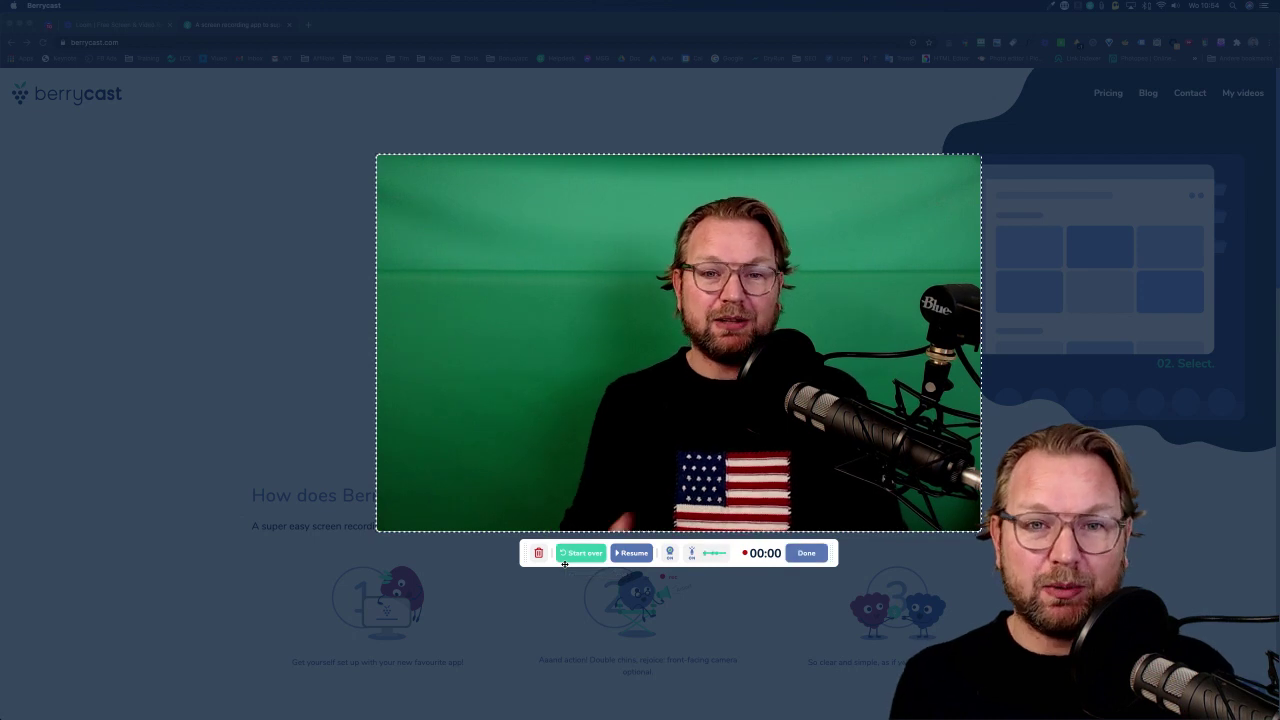
click(632, 553)
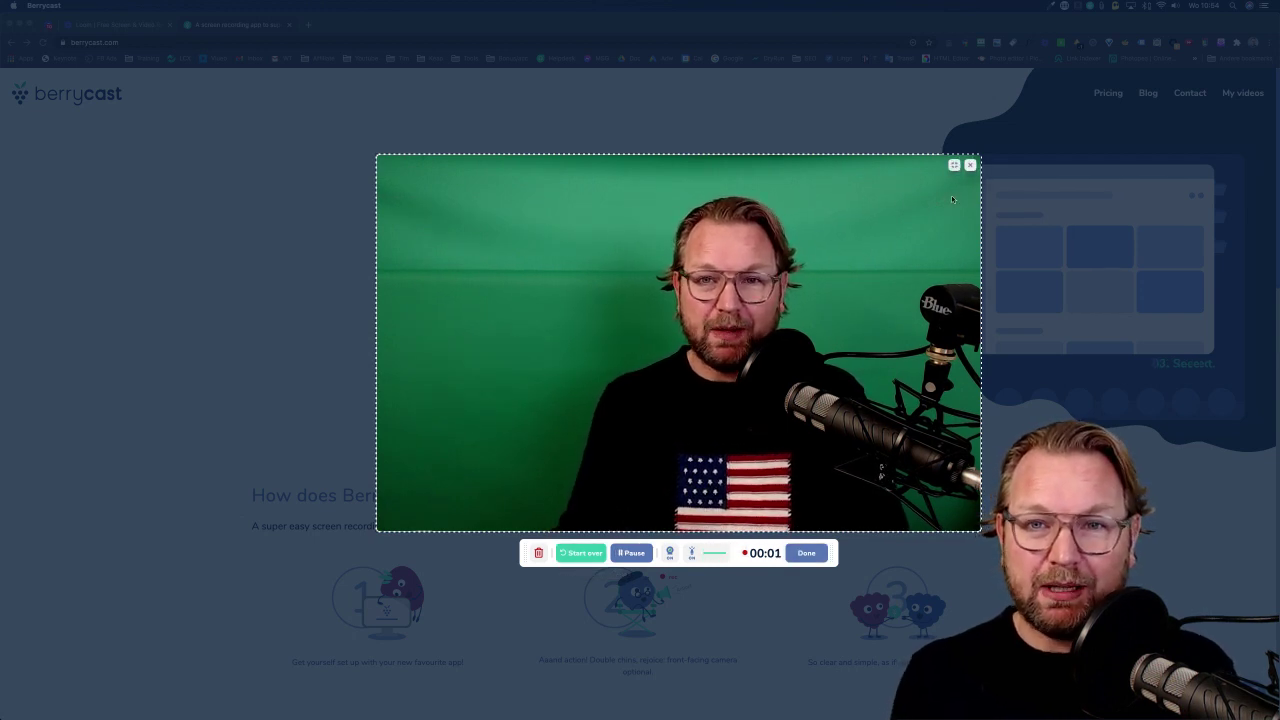
click(954, 165)
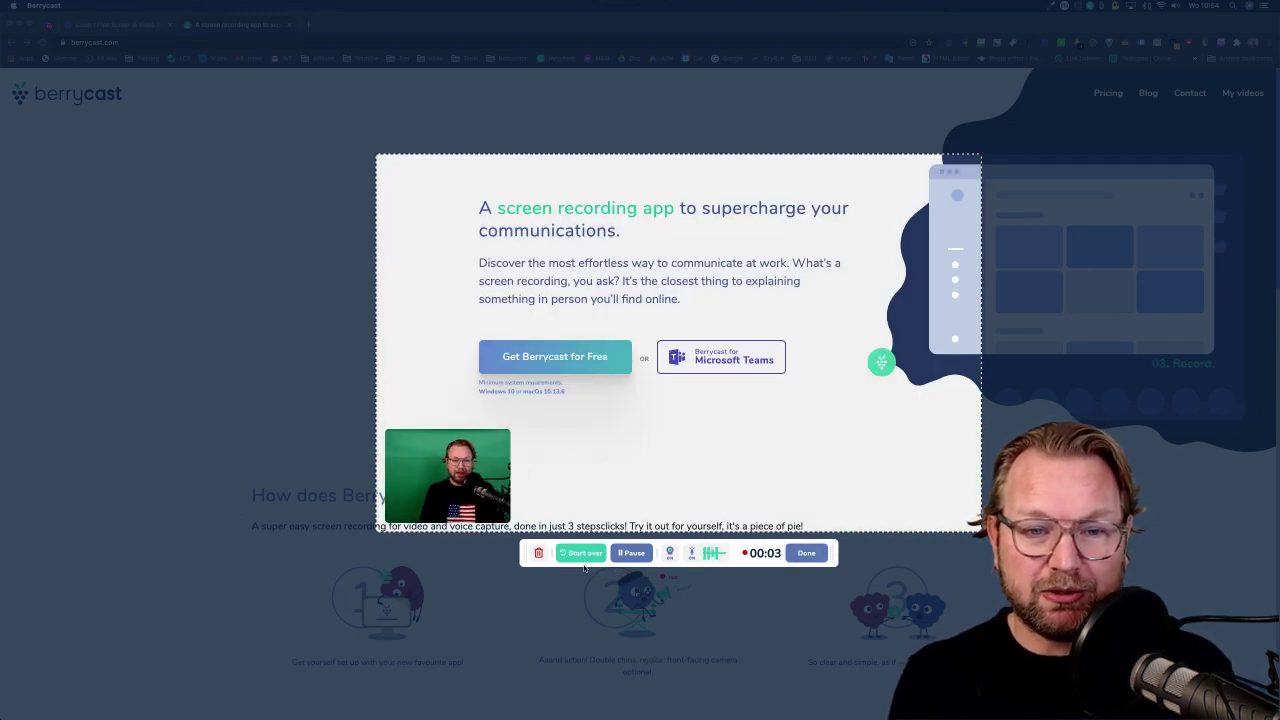
click(632, 553)
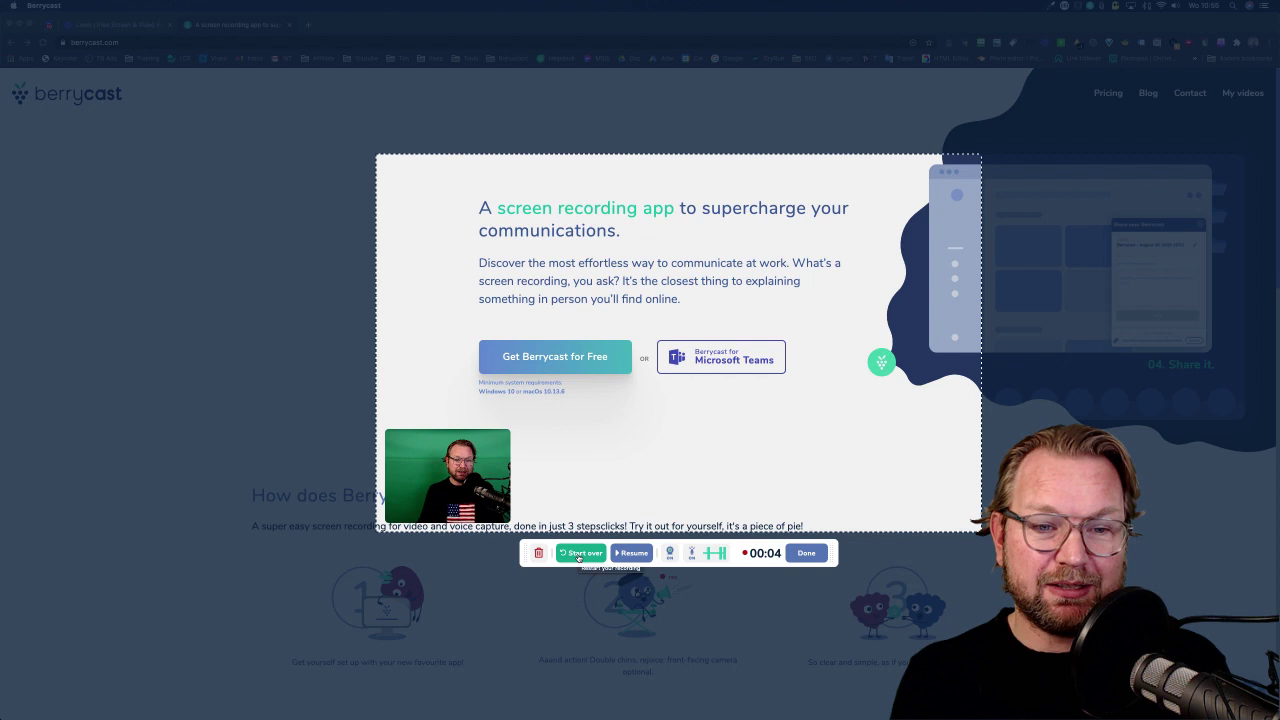
Restart the recording, then delete it with the trash icon.
click(580, 553)
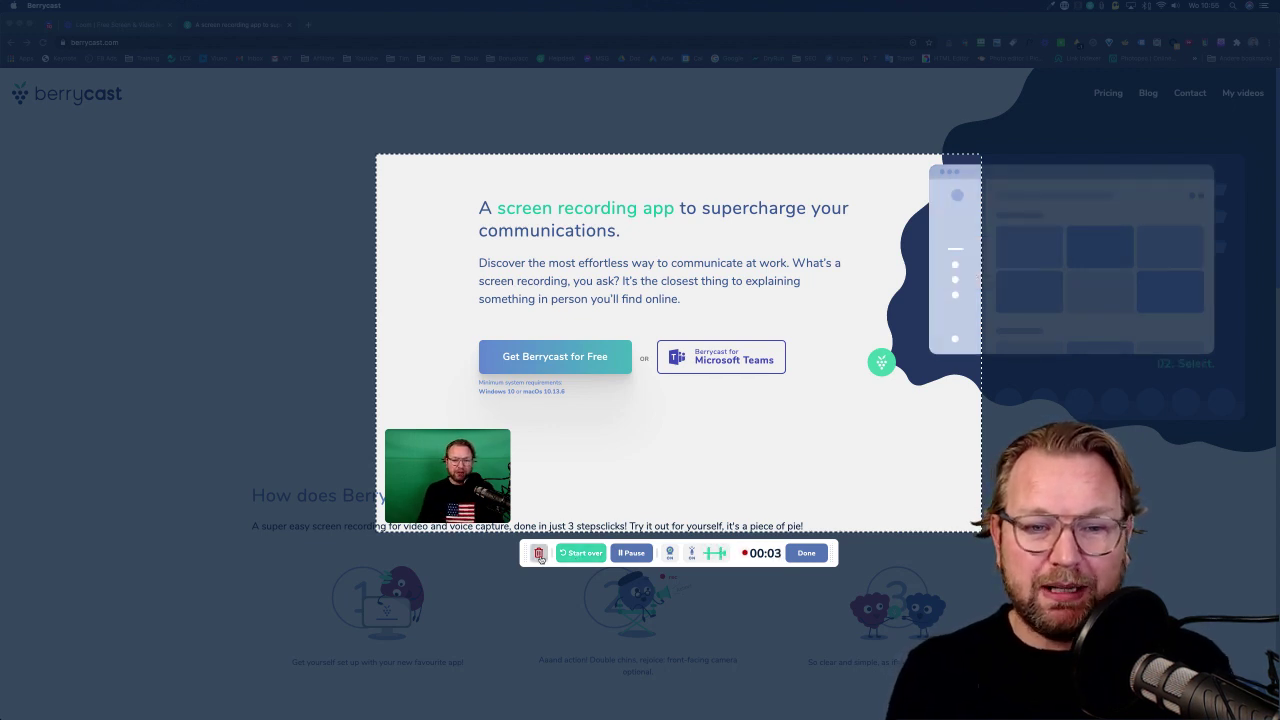
click(538, 554)
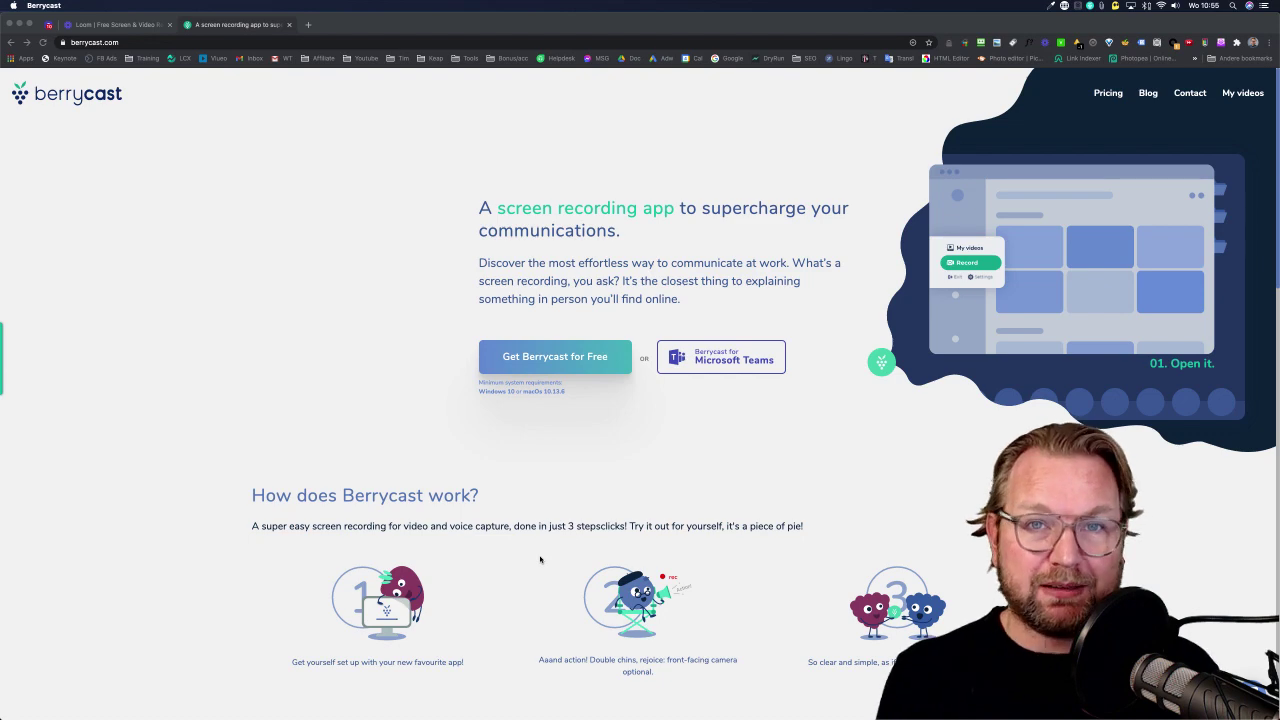
Cancel the area selection and reopen My videos showing Demo video, Quick videos and Tutorials.
key(super+shift+r)
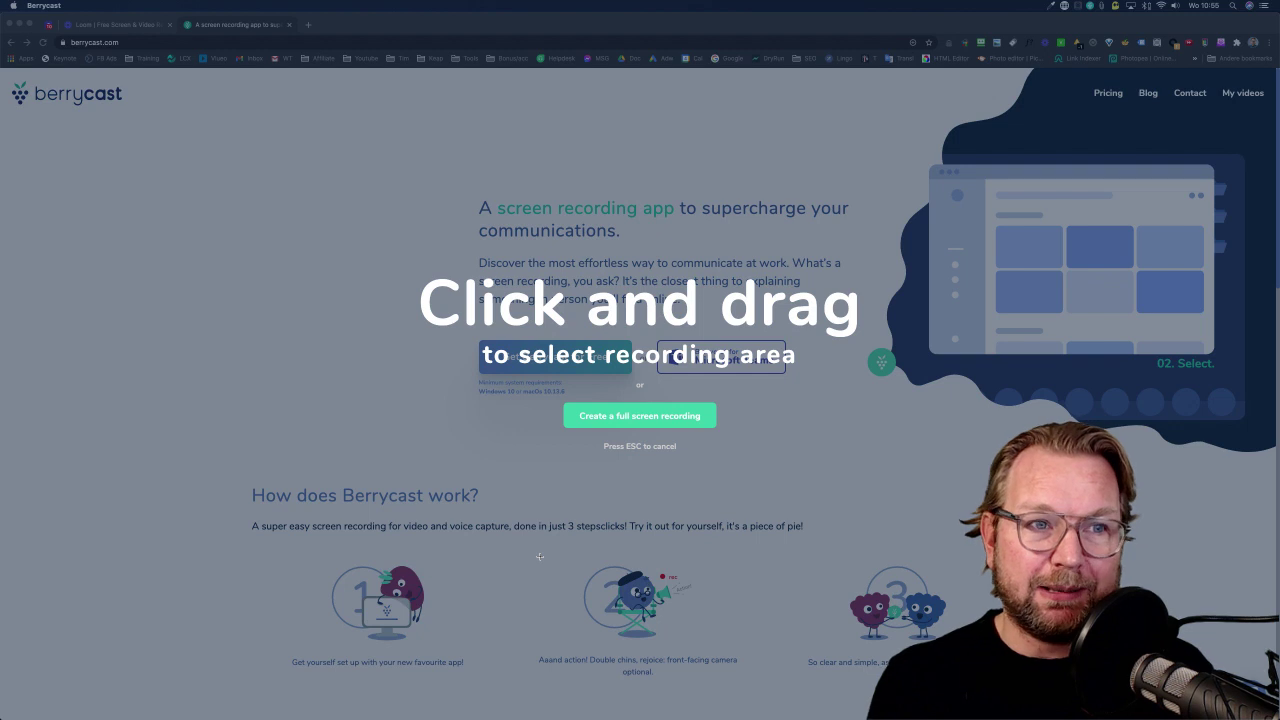
key(Escape)
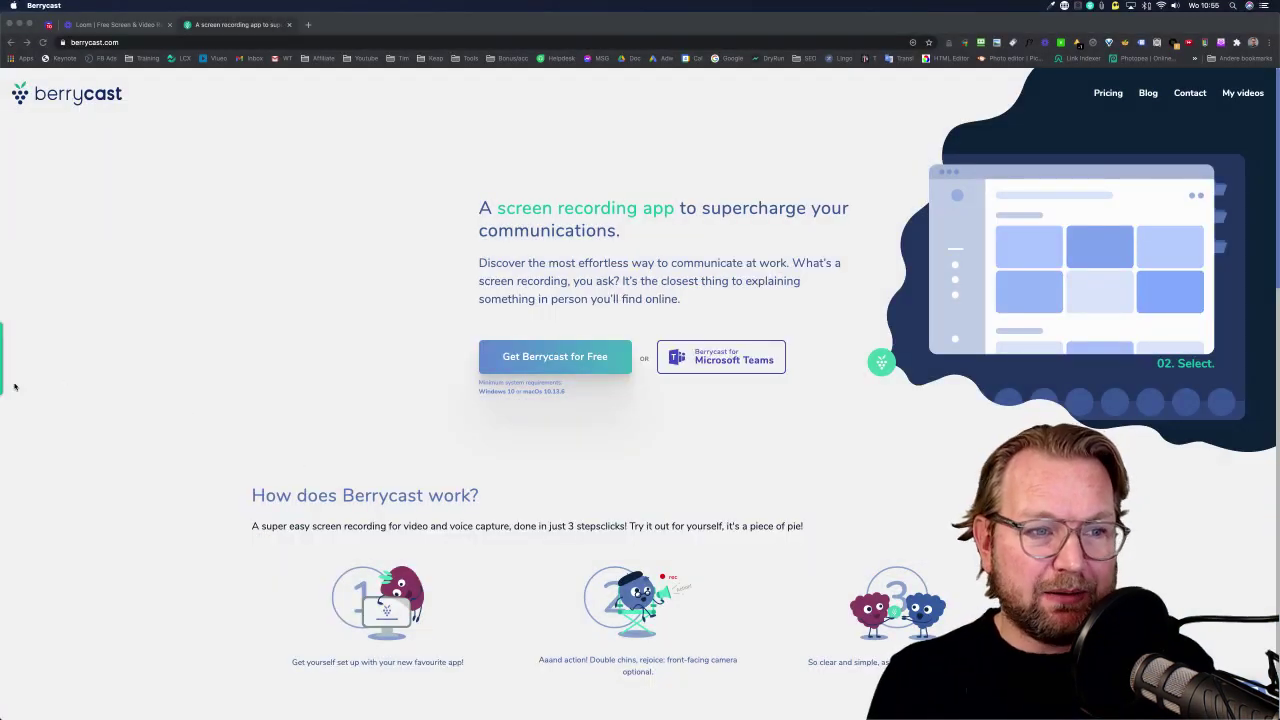
mouse_move(8, 370)
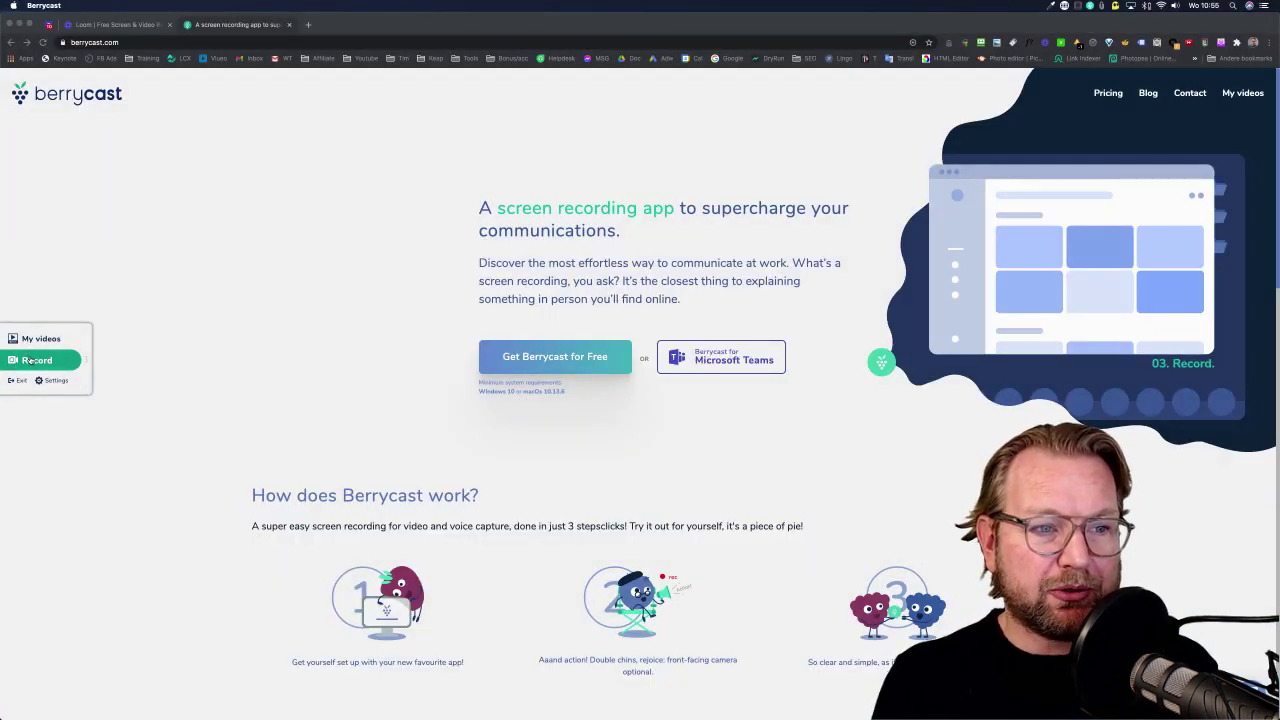
click(43, 341)
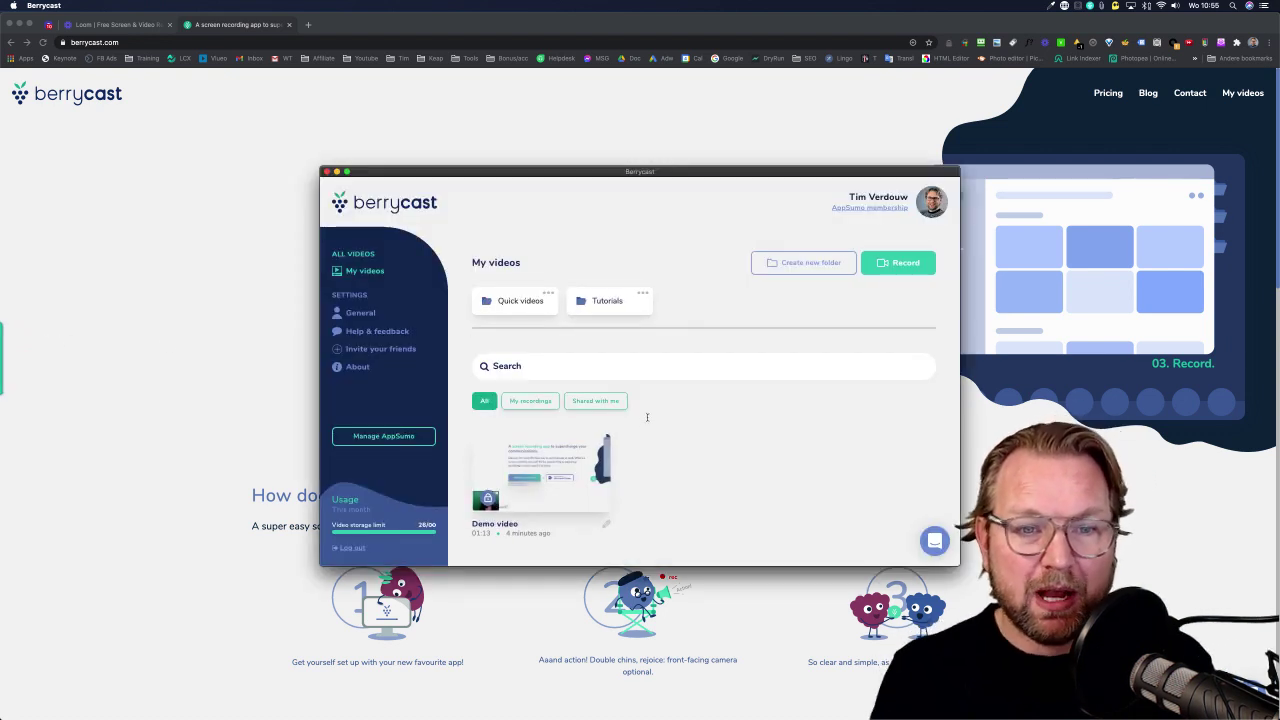
mouse_move(538, 487)
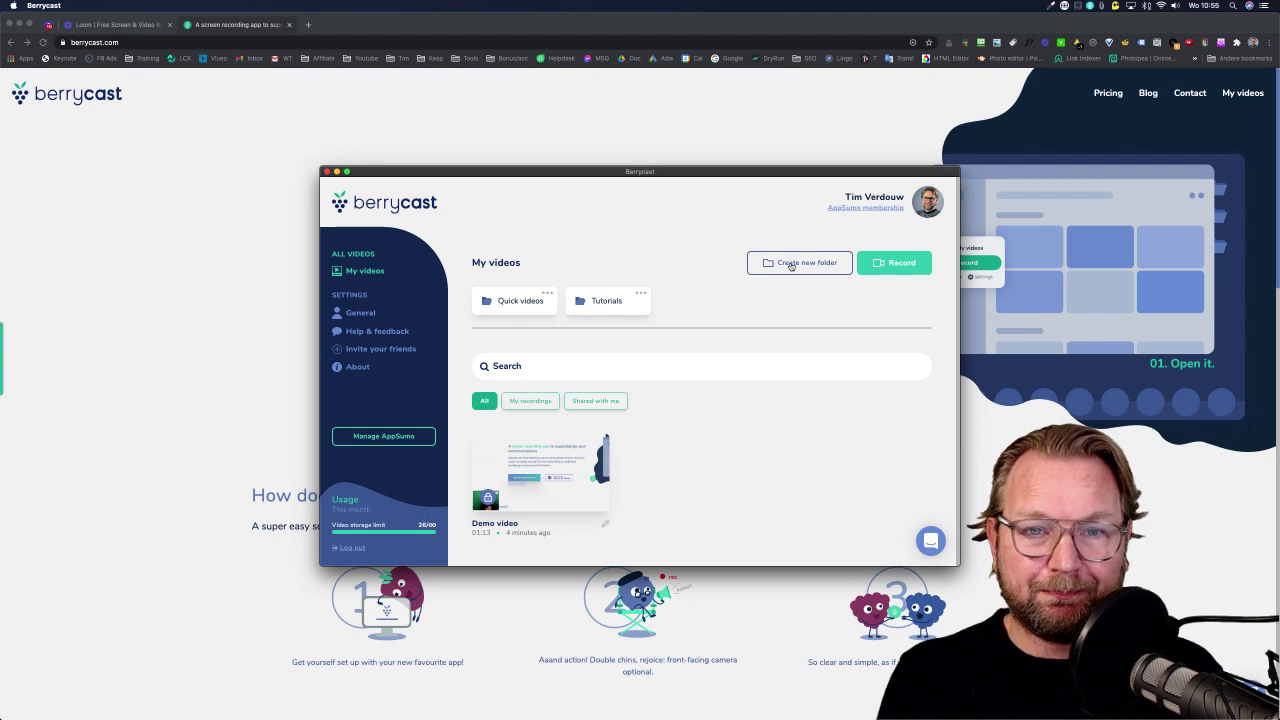
key(super+Tab)
key(super+Tab)
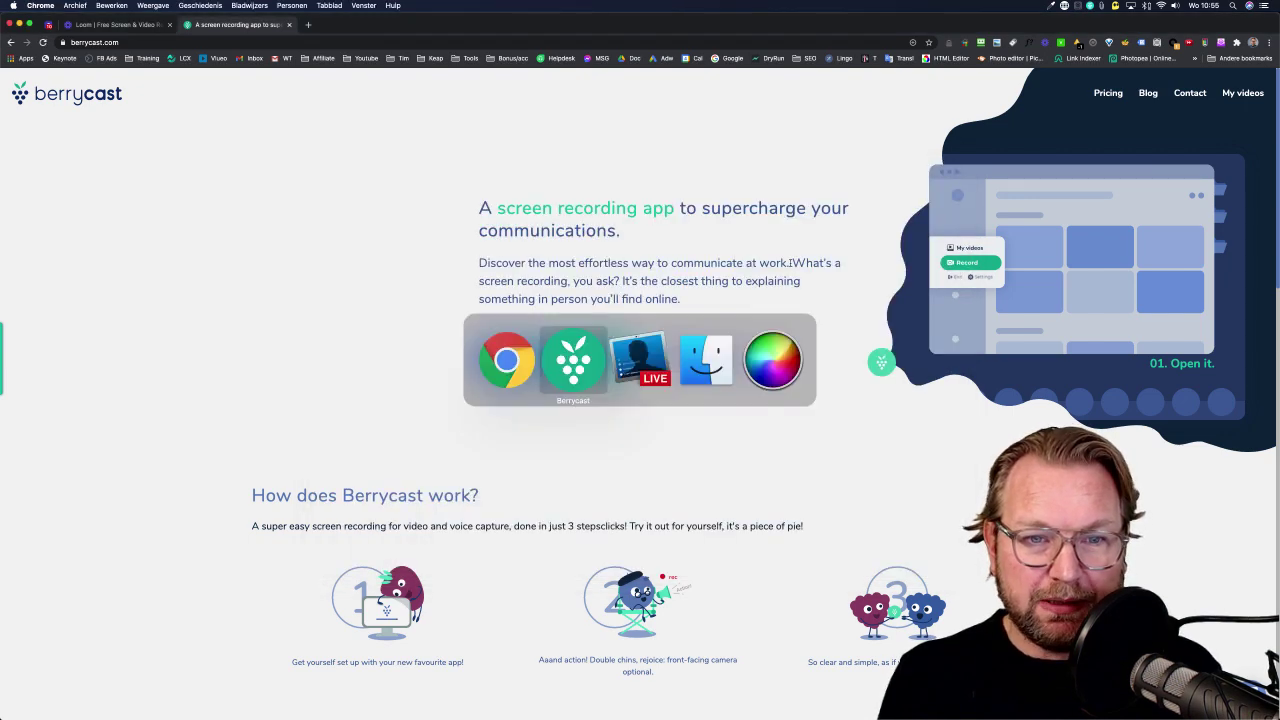
key(super+Tab)
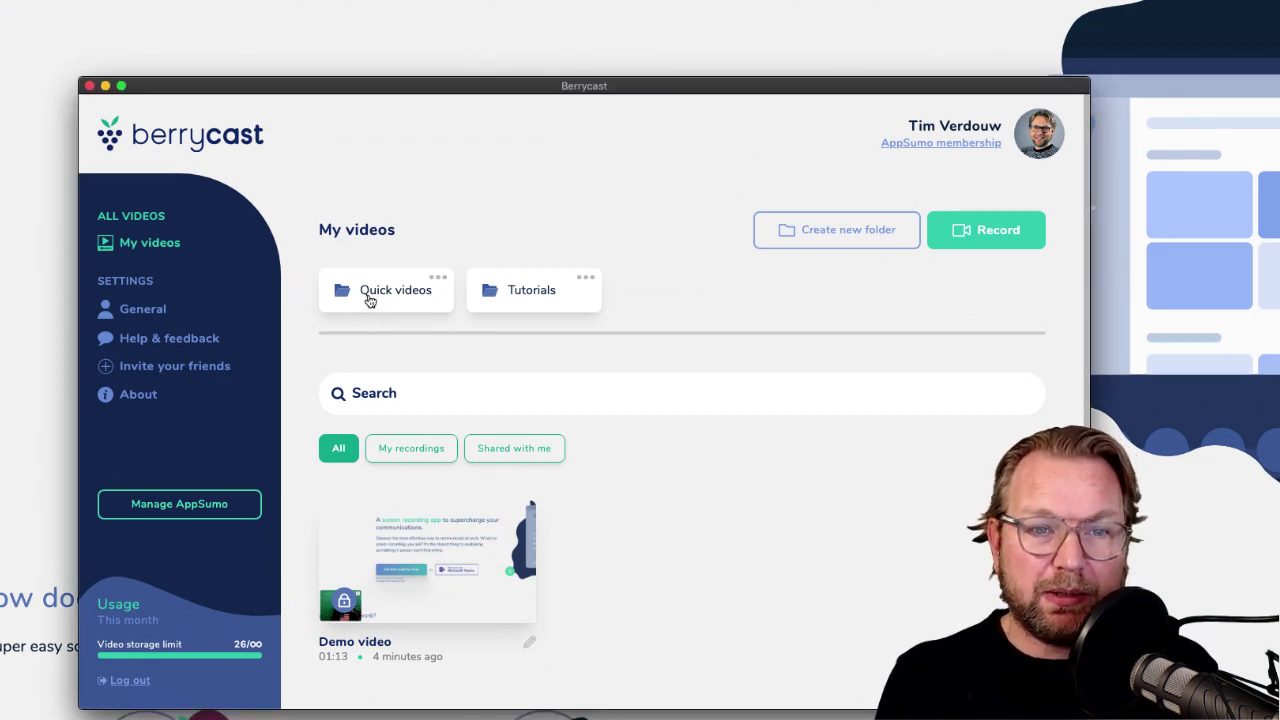
click(369, 297)
scroll(444, 382, down, 2)
scroll(444, 382, down, 3)
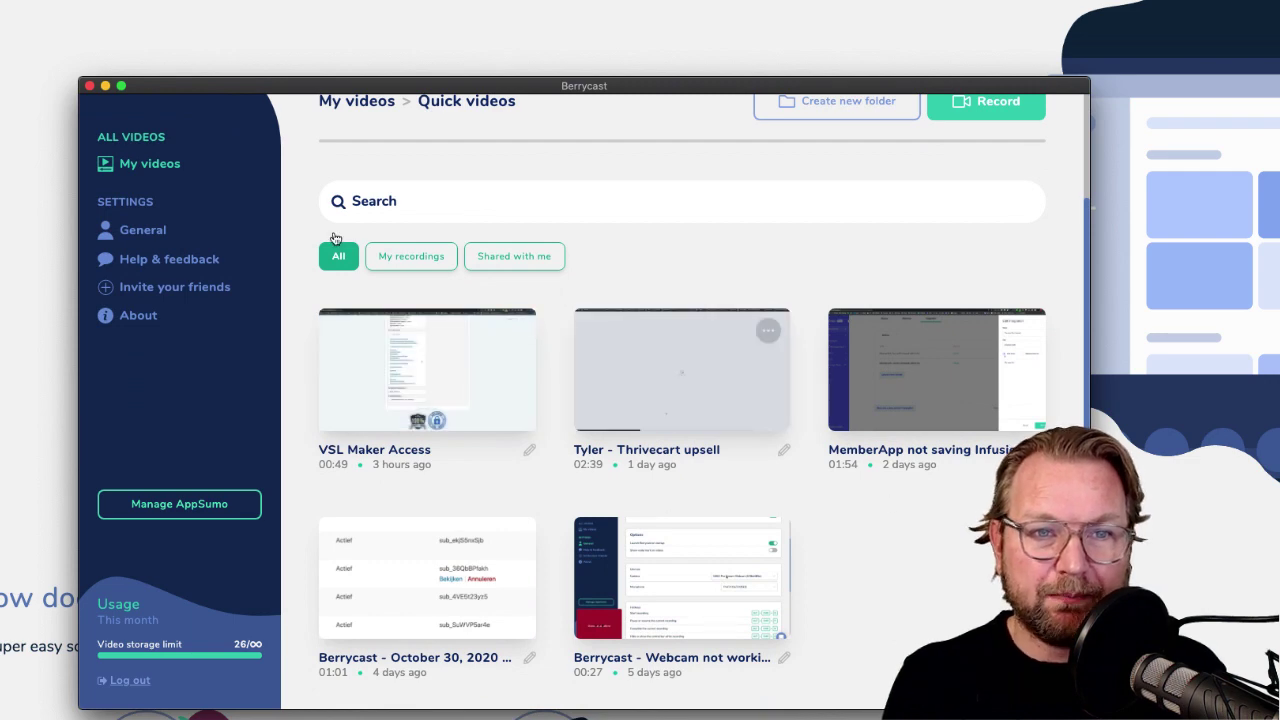
scroll(337, 206, up, 5)
click(392, 230)
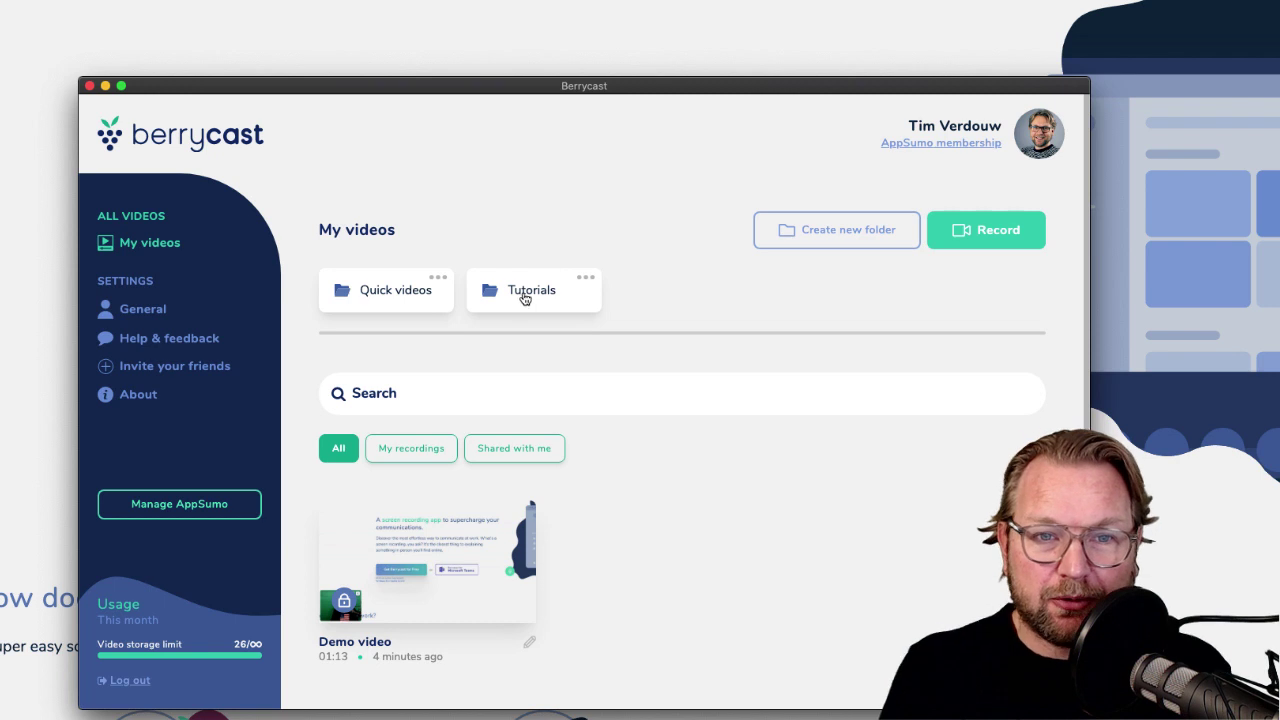
click(524, 296)
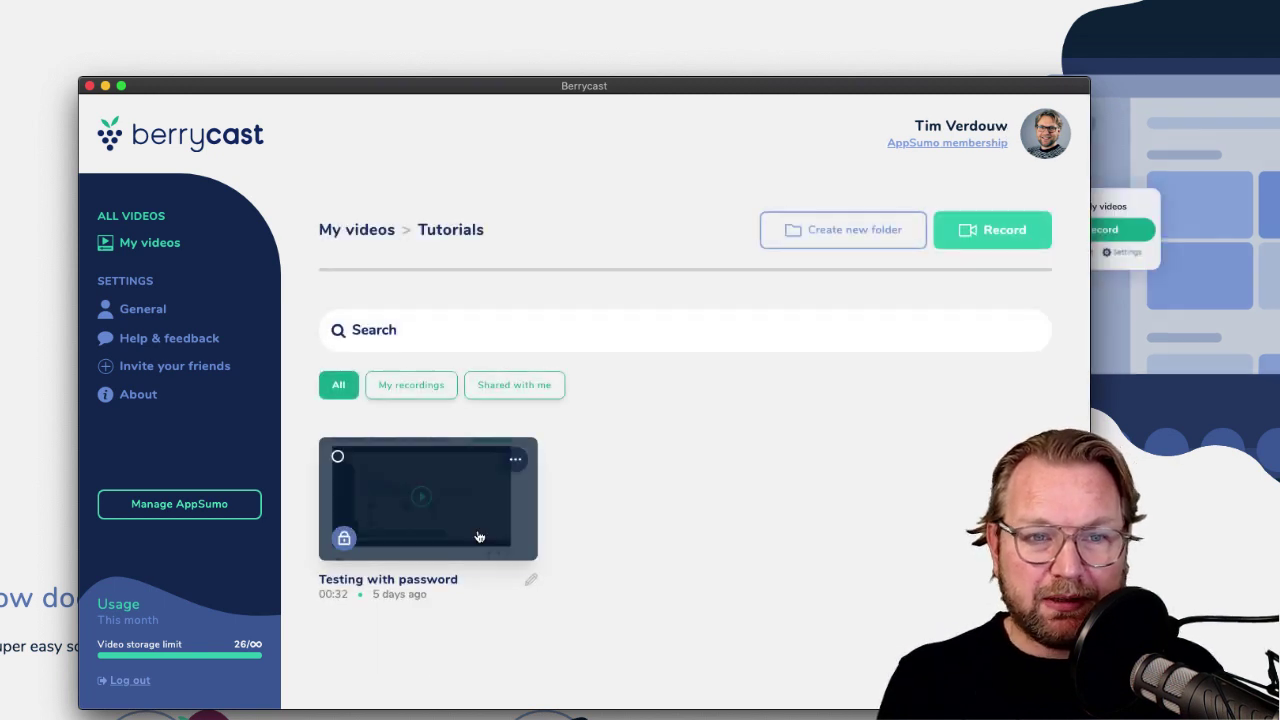
click(356, 230)
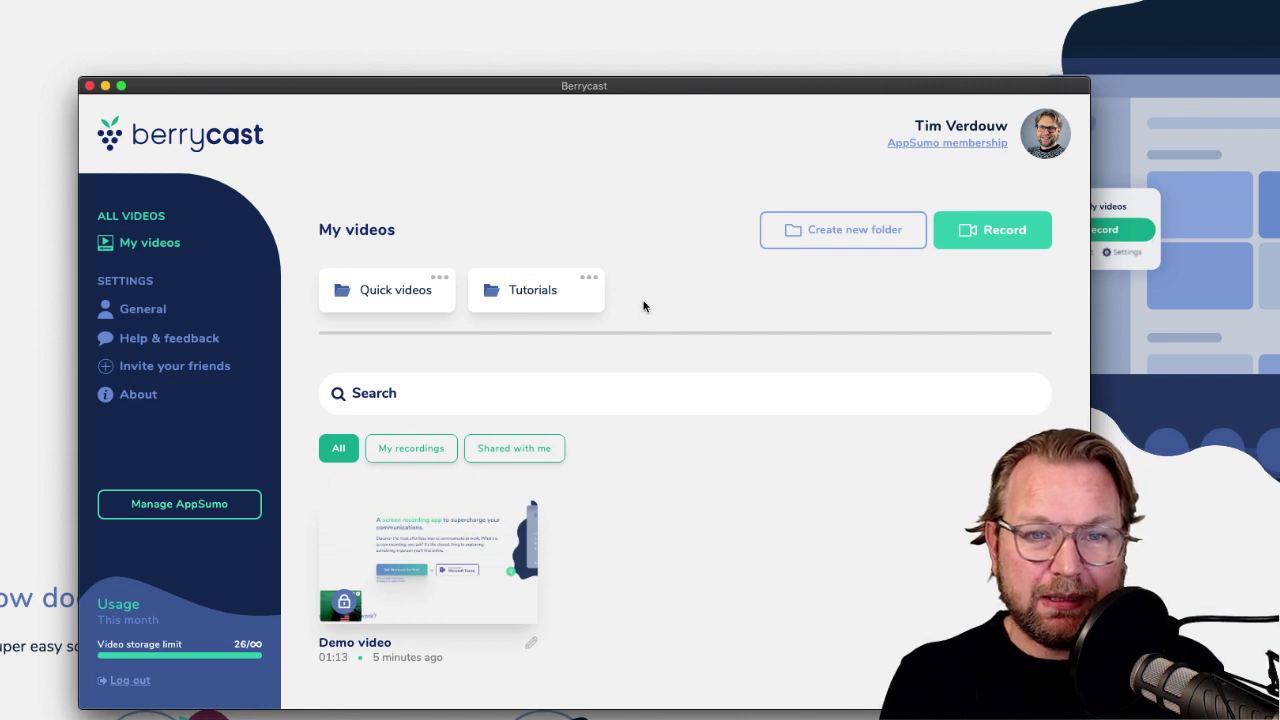
click(587, 280)
click(670, 277)
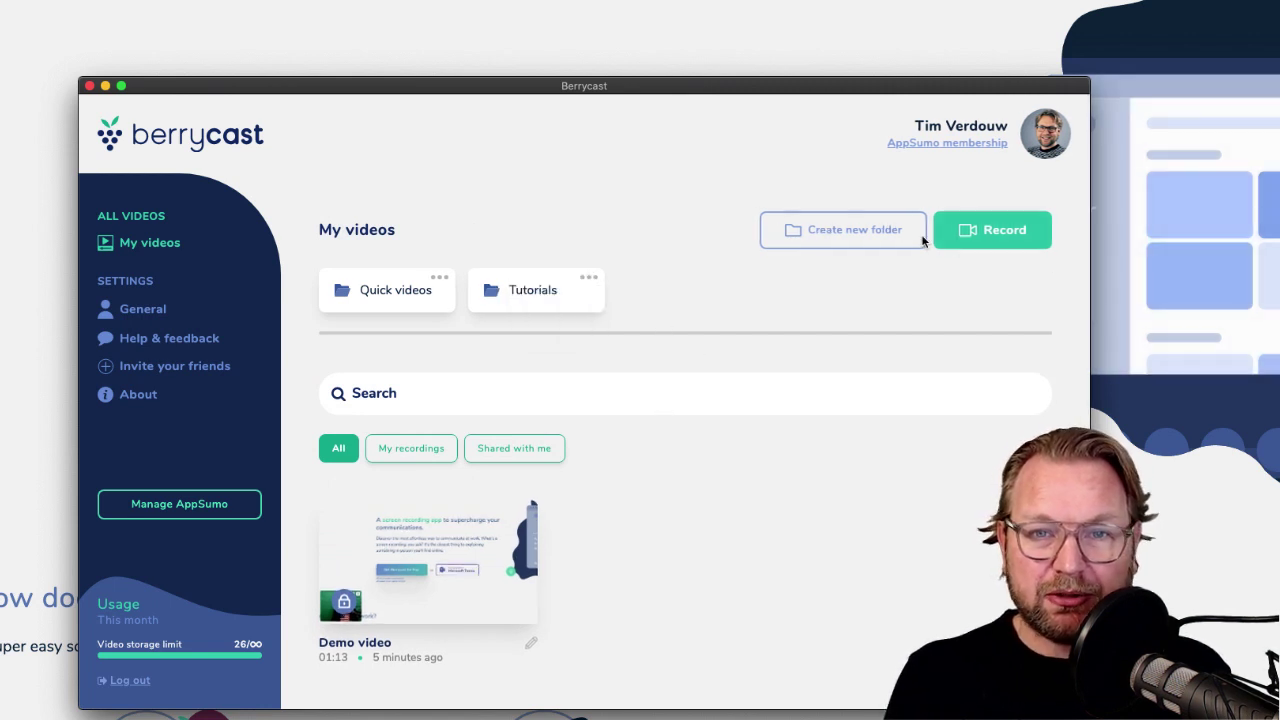
Name the new folder Berrycam, drag Demo video into it, and open the folder.
click(849, 236)
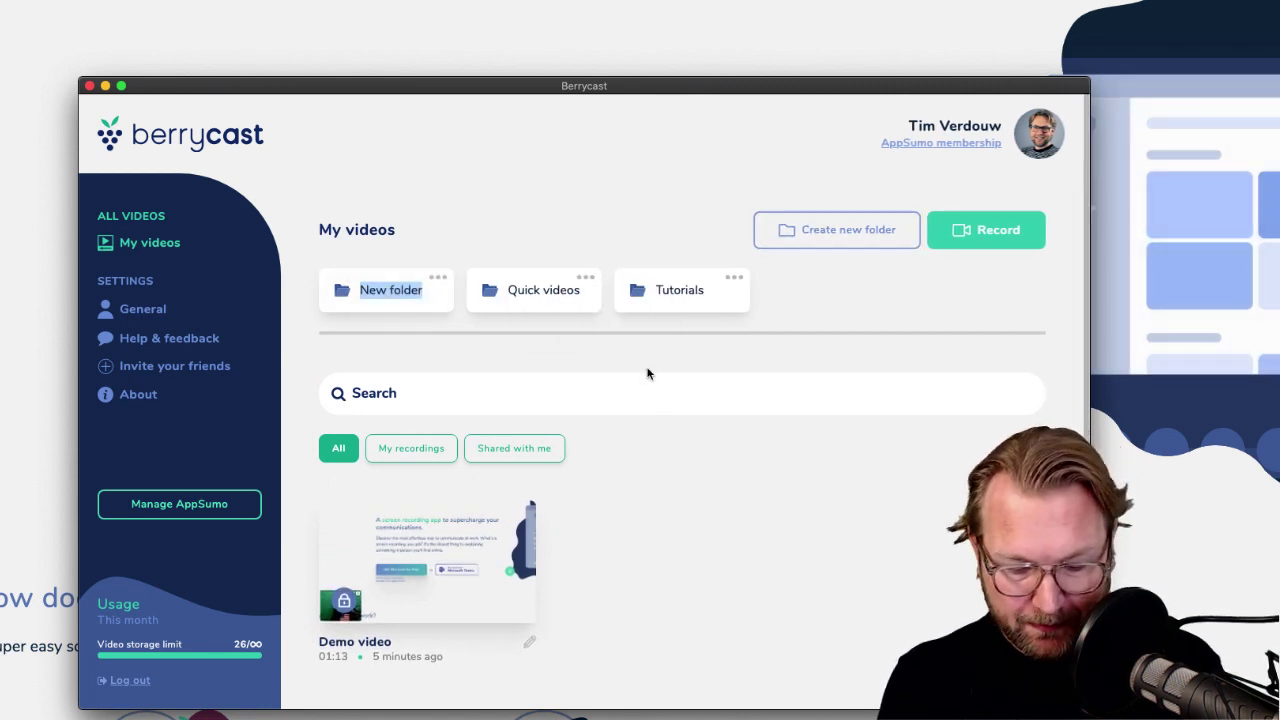
text(Berry)
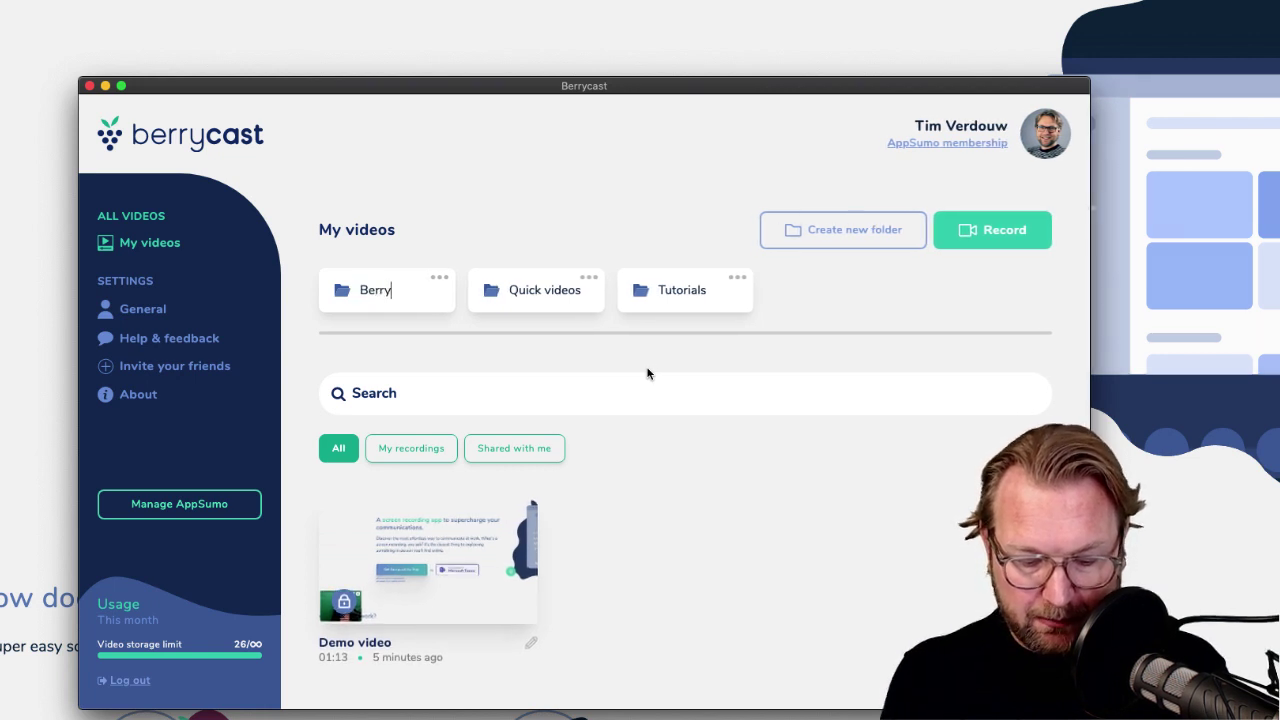
text(cam)
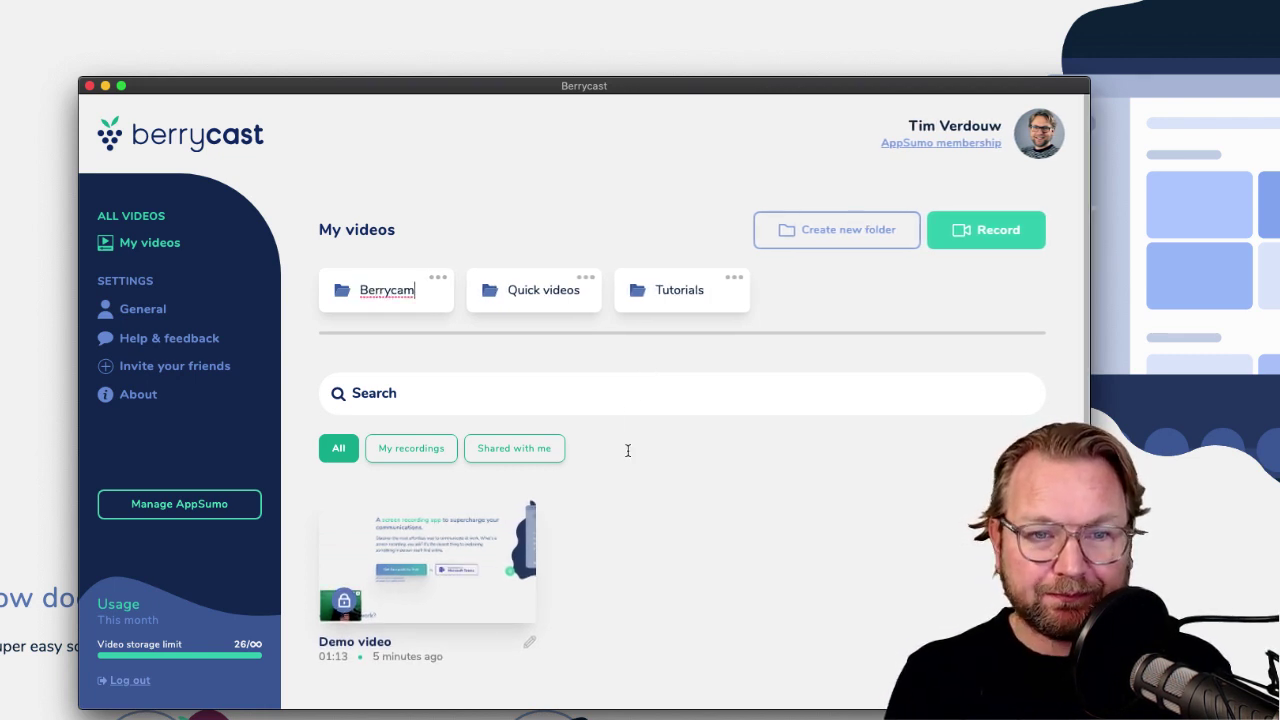
drag(414, 563, 395, 294)
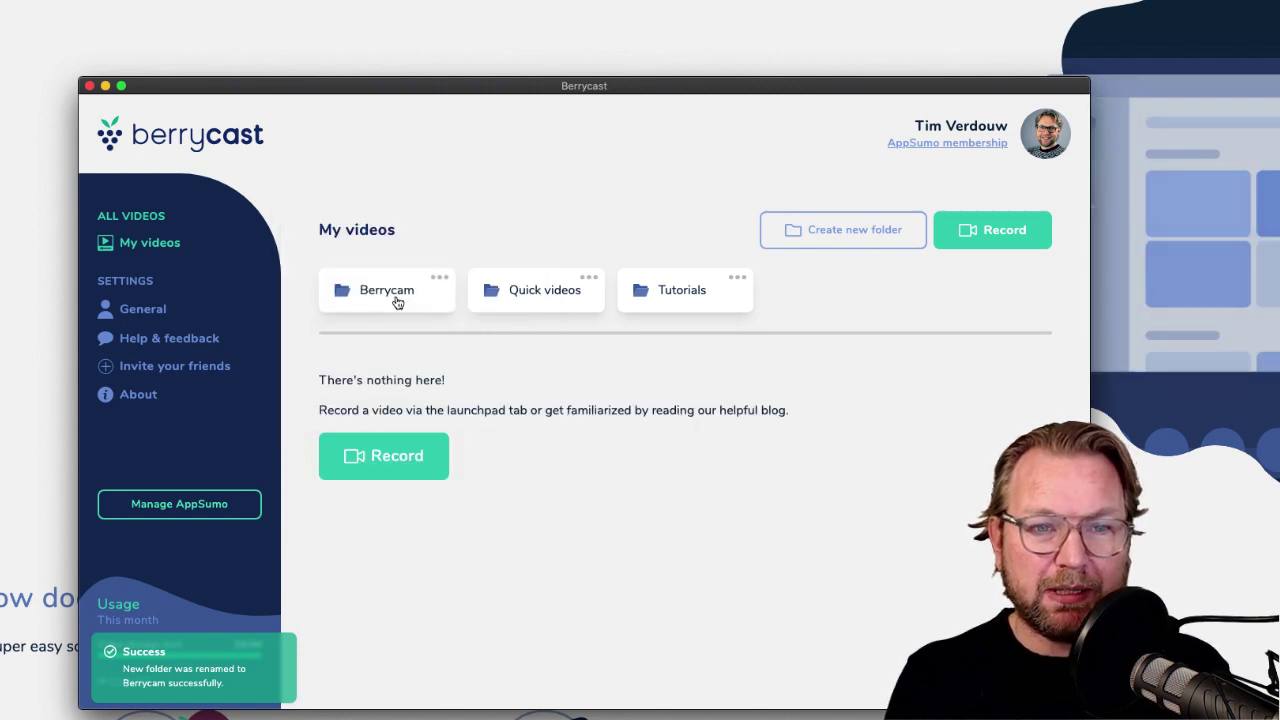
click(358, 290)
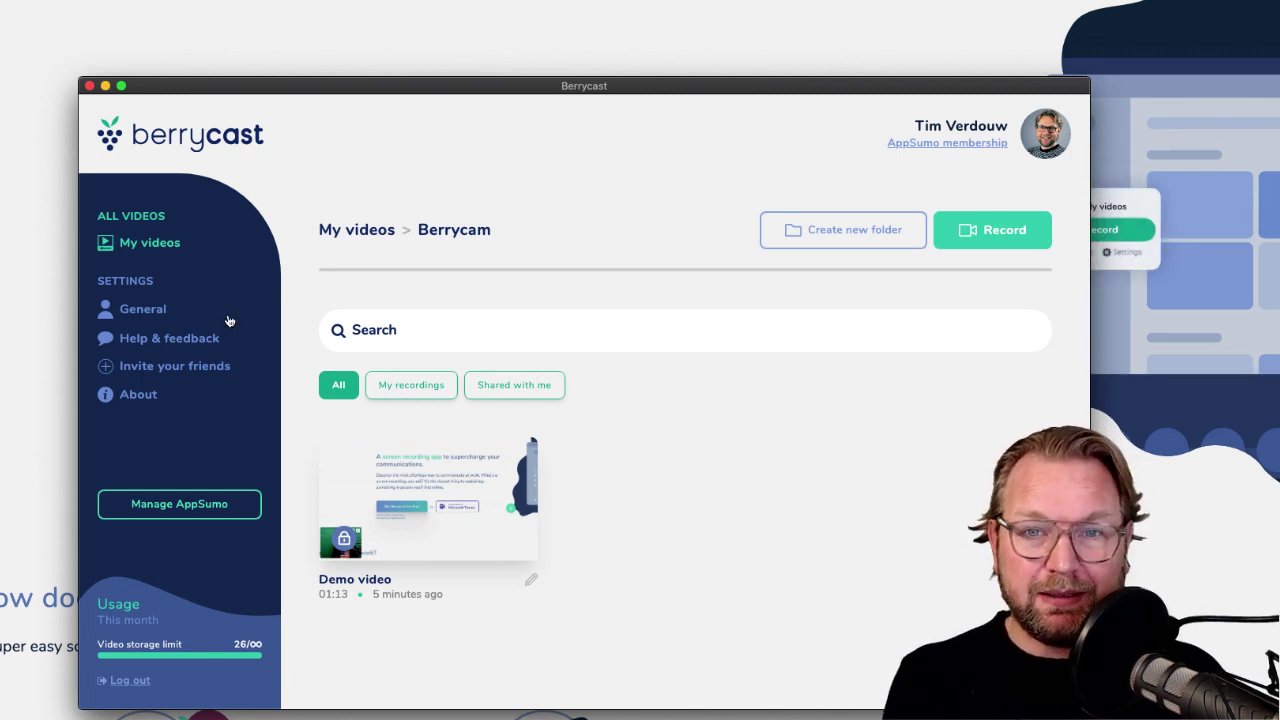
Open General settings and scroll through notifications, options, devices and hotkeys.
click(166, 318)
scroll(652, 462, down, 3)
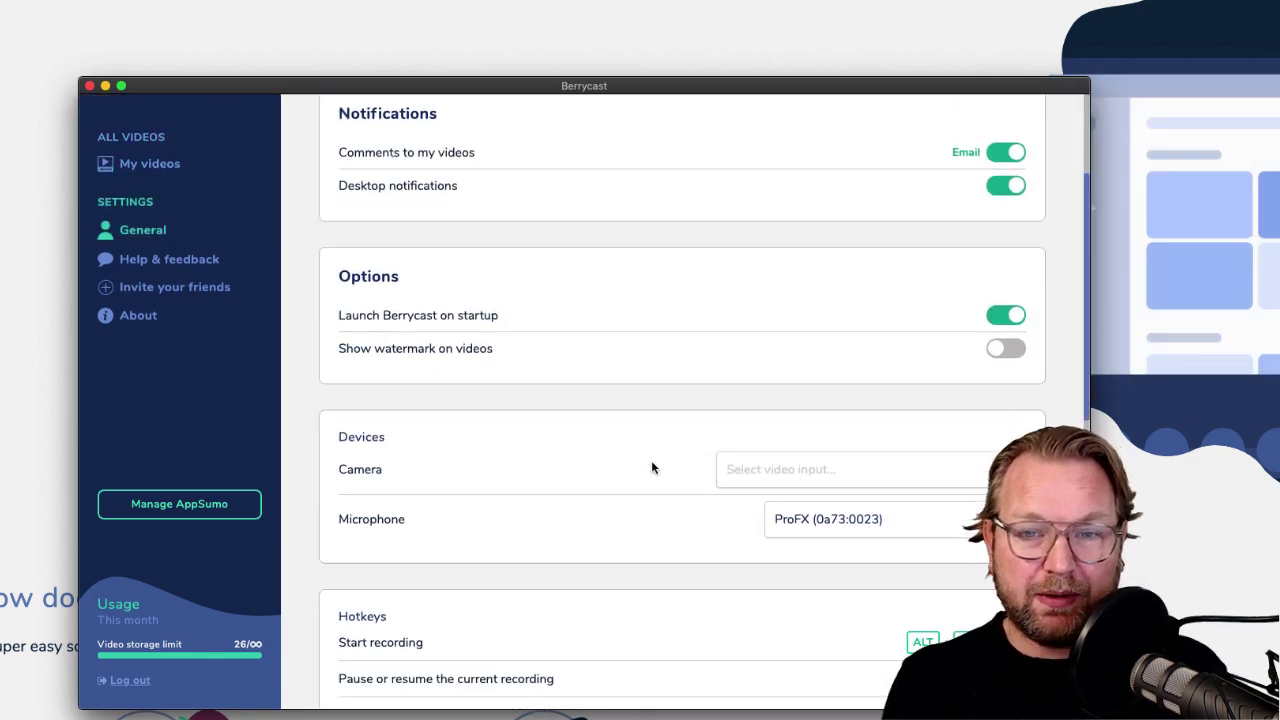
scroll(651, 465, down, 7)
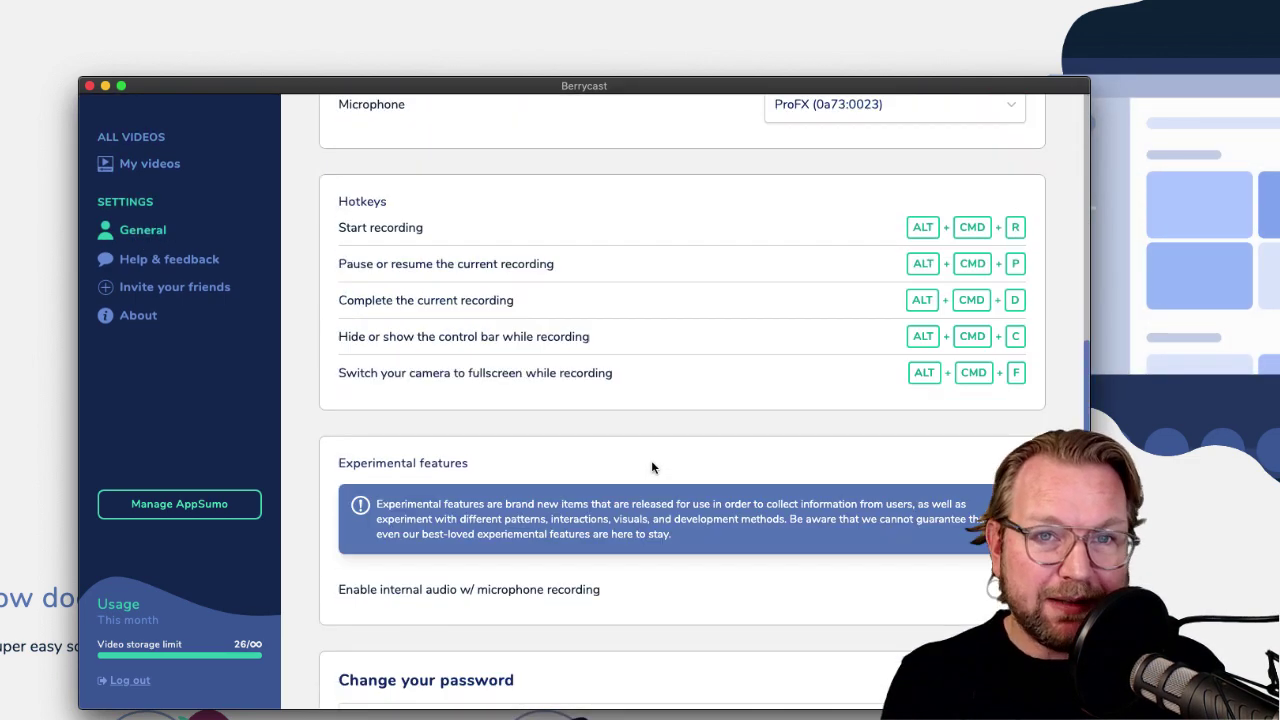
scroll(651, 466, up, 6)
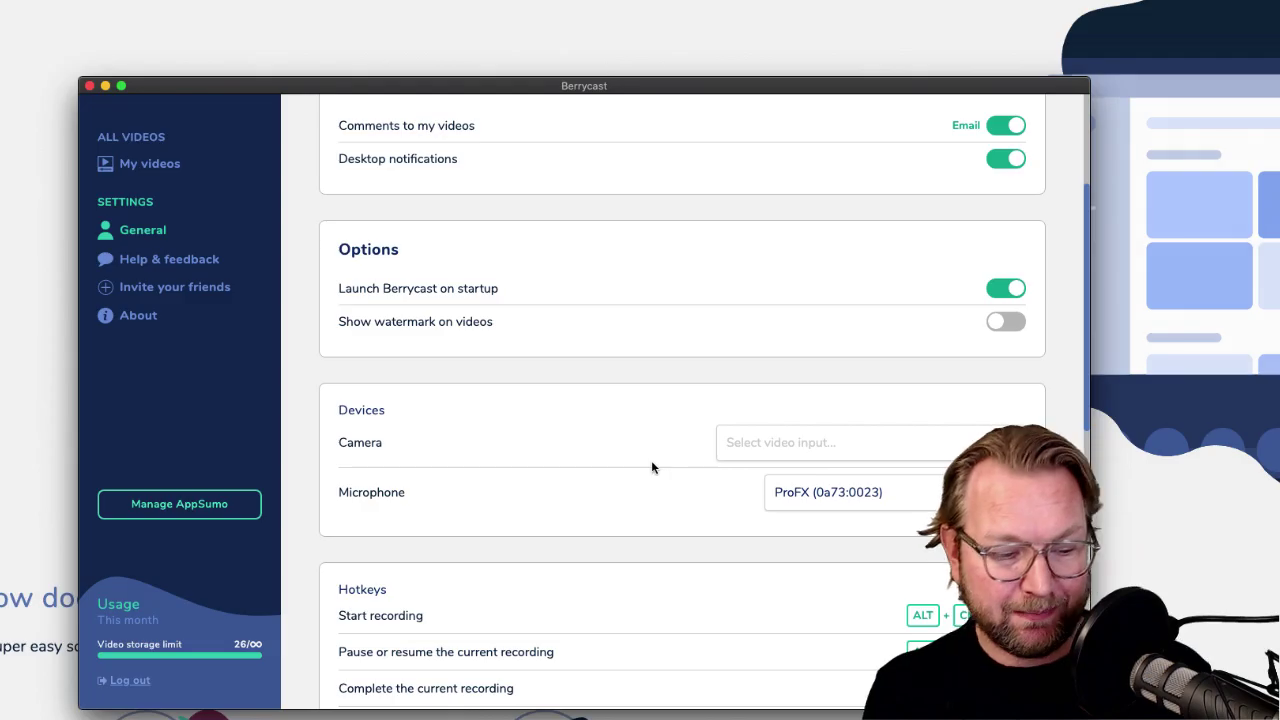